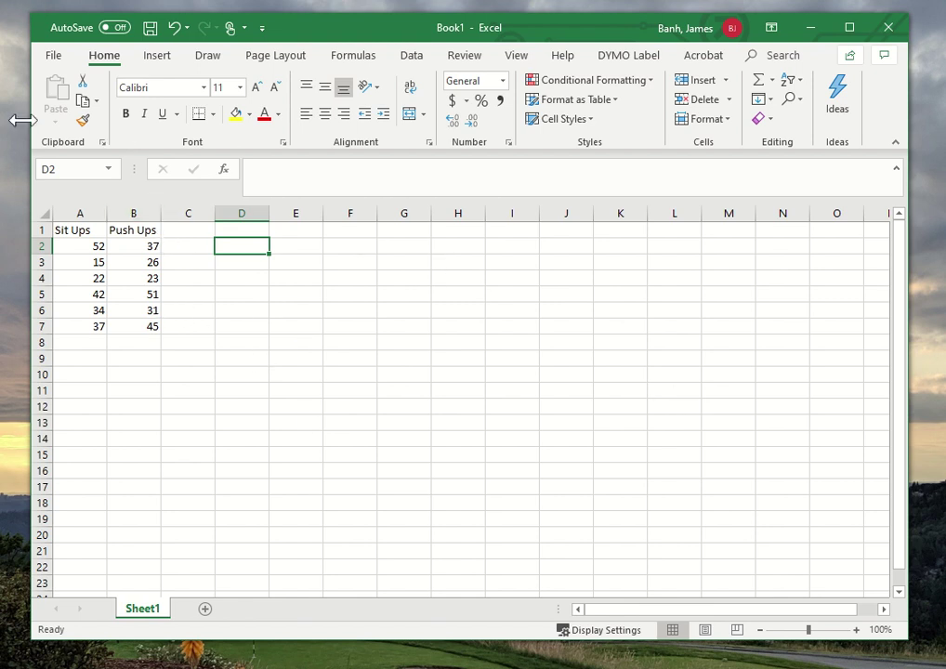
Step: Enable the Analysis ToolPak add-in and check for the Data Analysis command
click(63, 59)
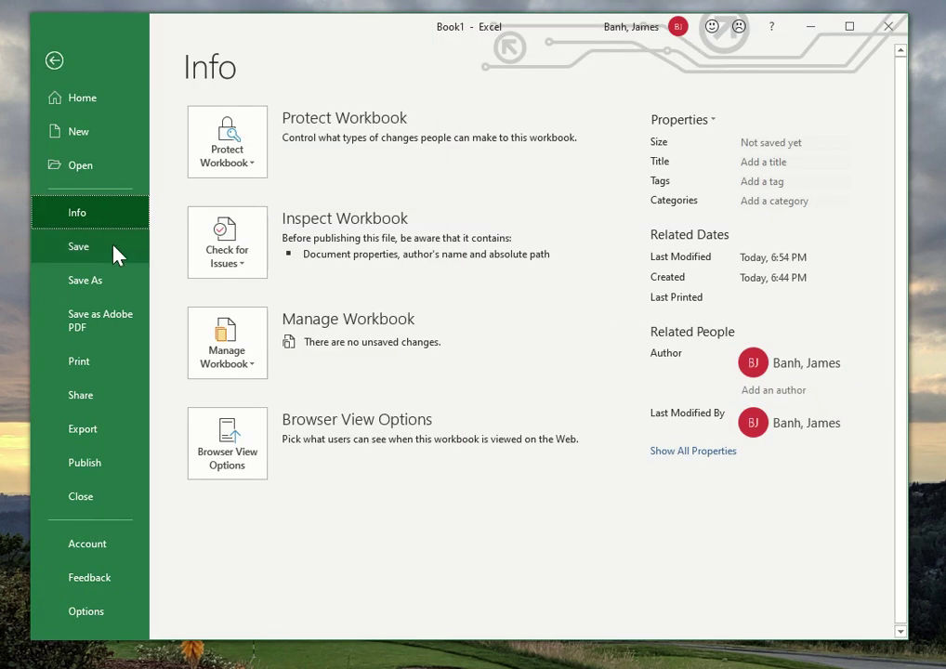
click(86, 611)
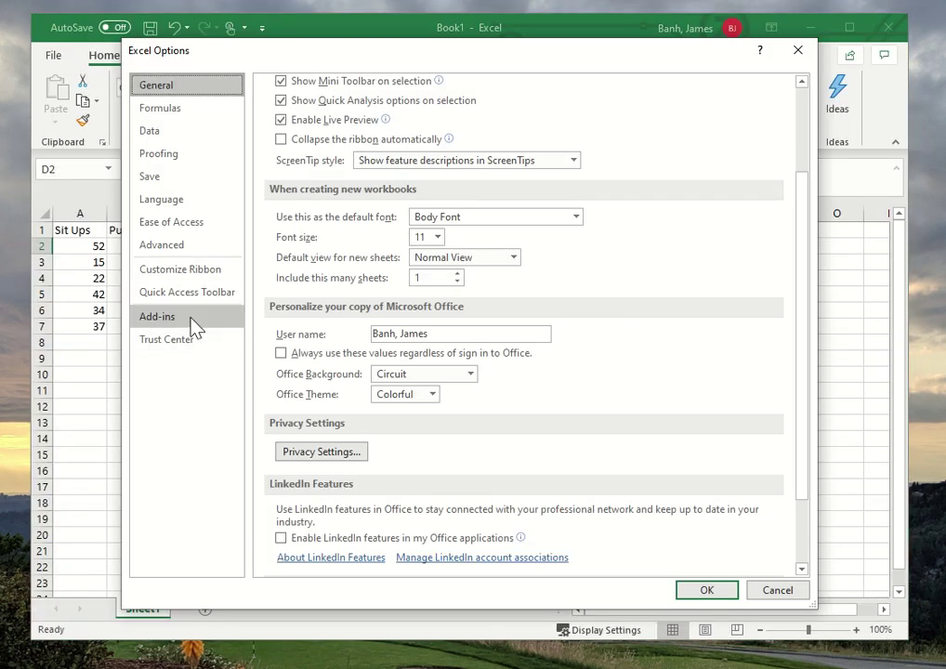
click(193, 321)
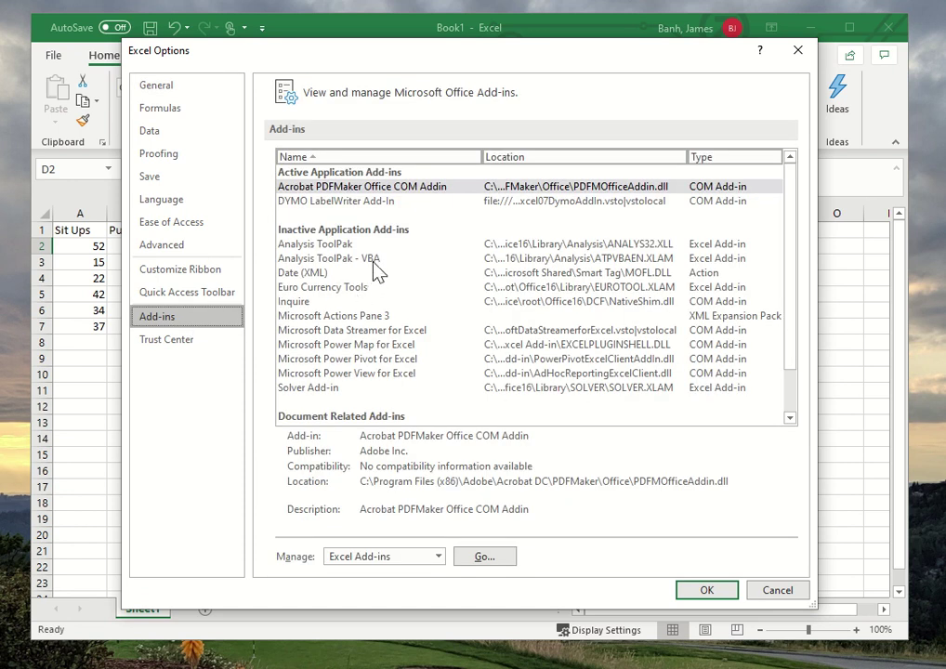
click(334, 244)
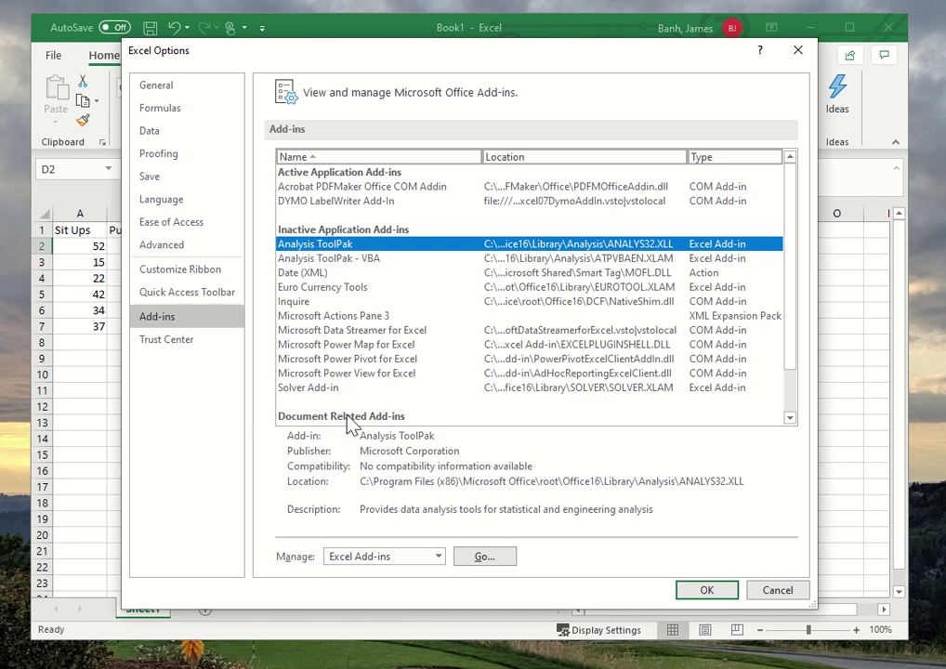
click(474, 562)
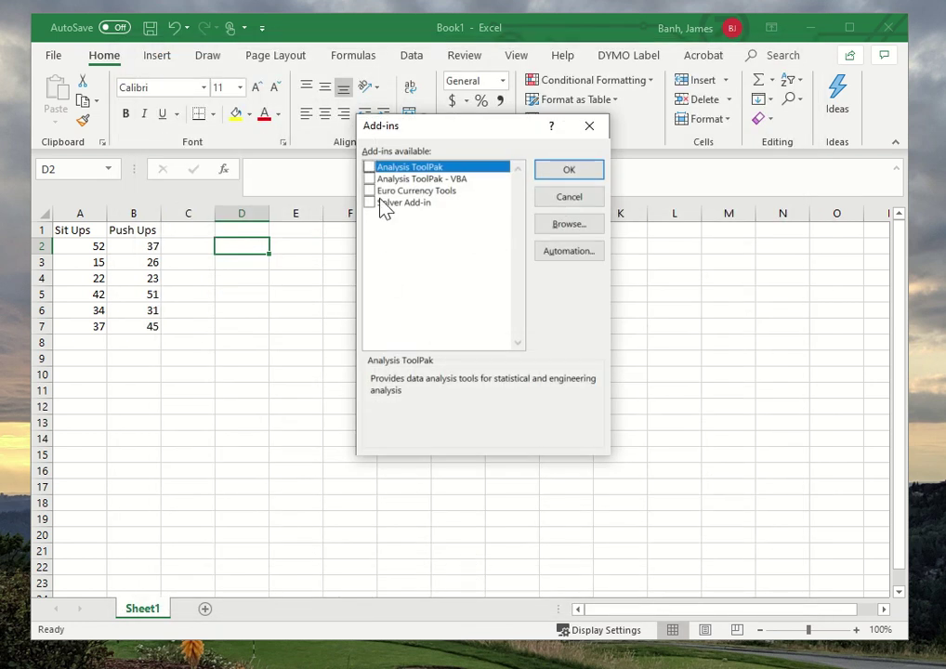
click(369, 167)
click(555, 176)
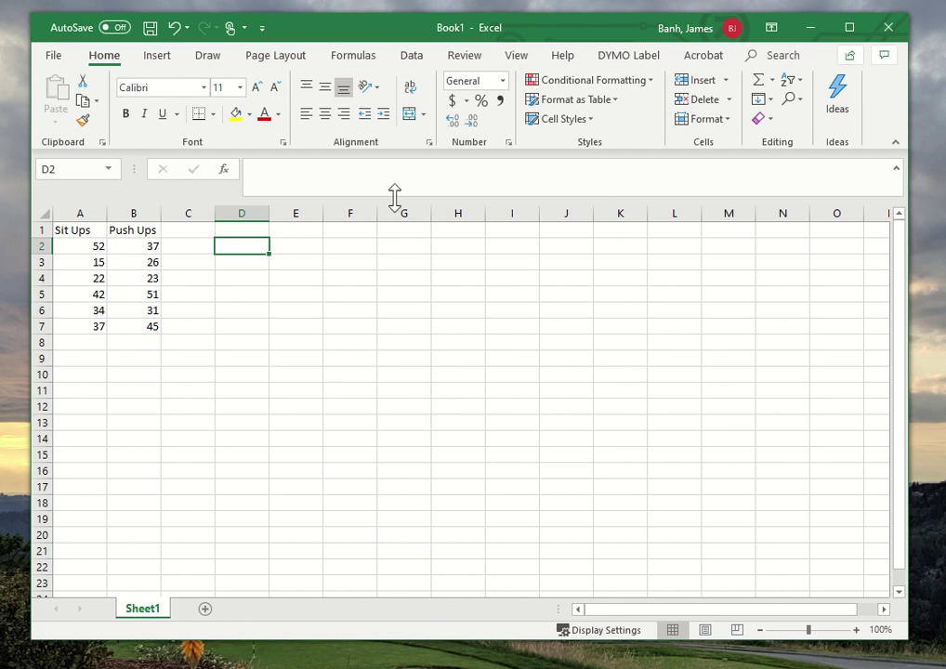
click(412, 58)
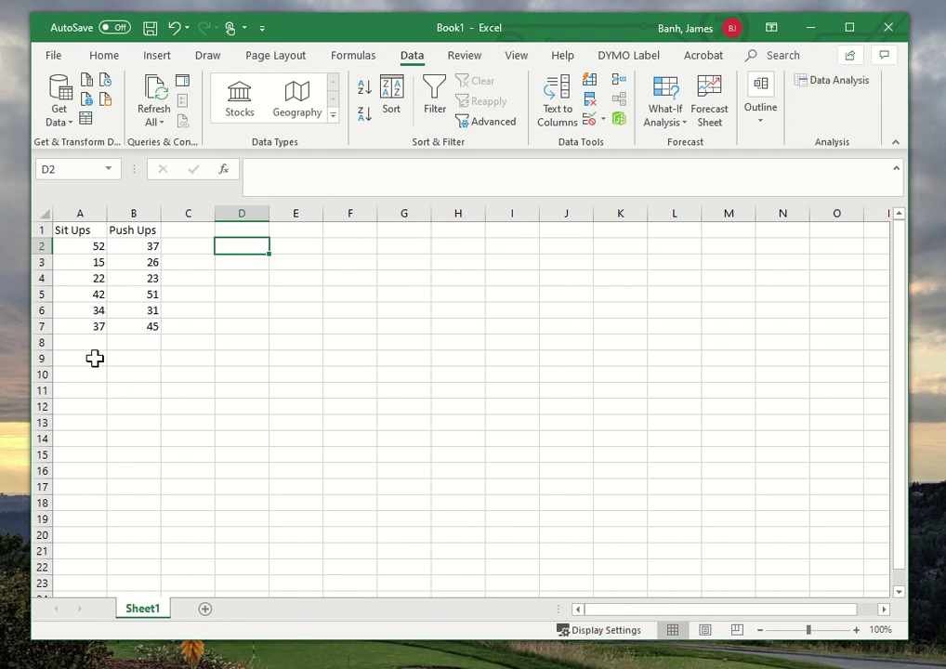
Step: Insert a markers-only scatter chart from the data in A1:B7 and move it slightly higher on the sheet
drag(89, 235, 135, 326)
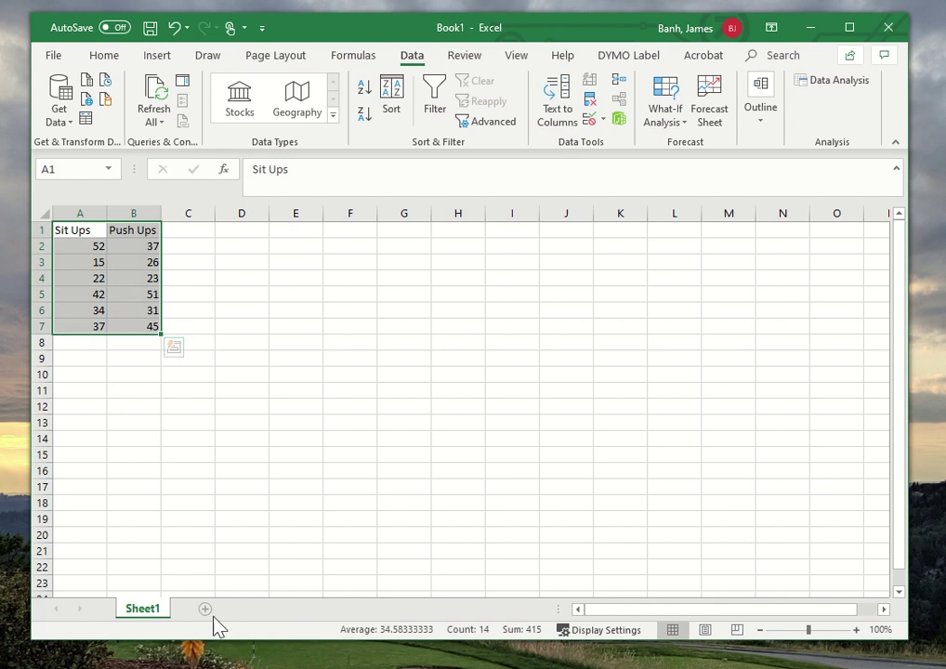
click(158, 58)
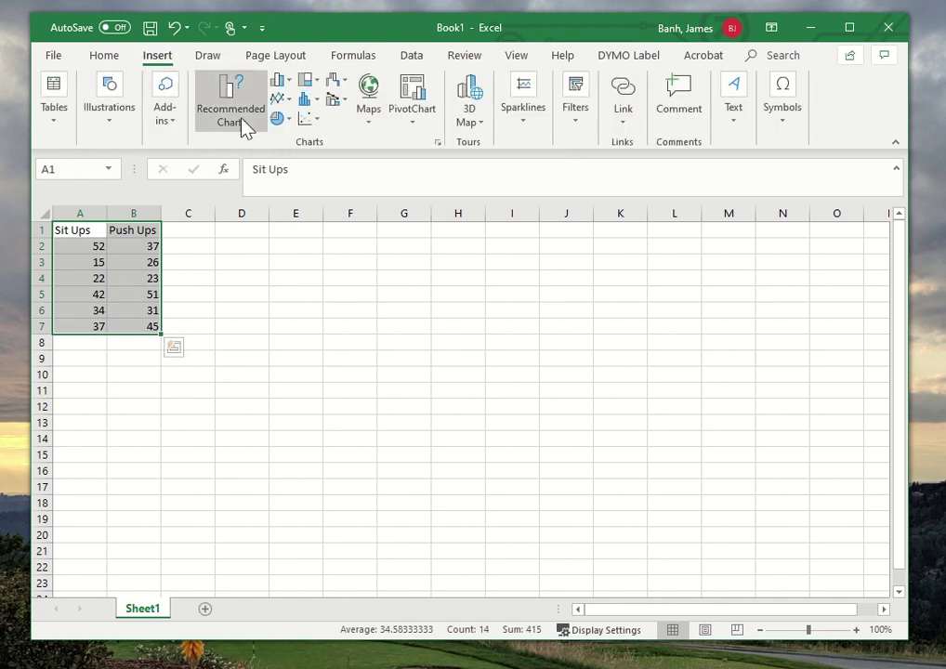
click(313, 128)
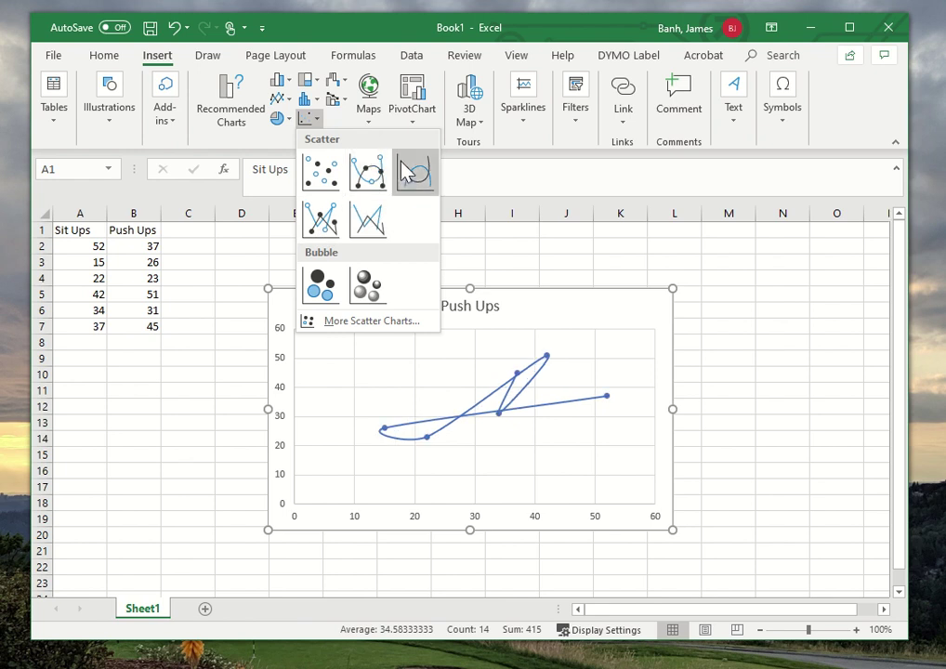
click(325, 176)
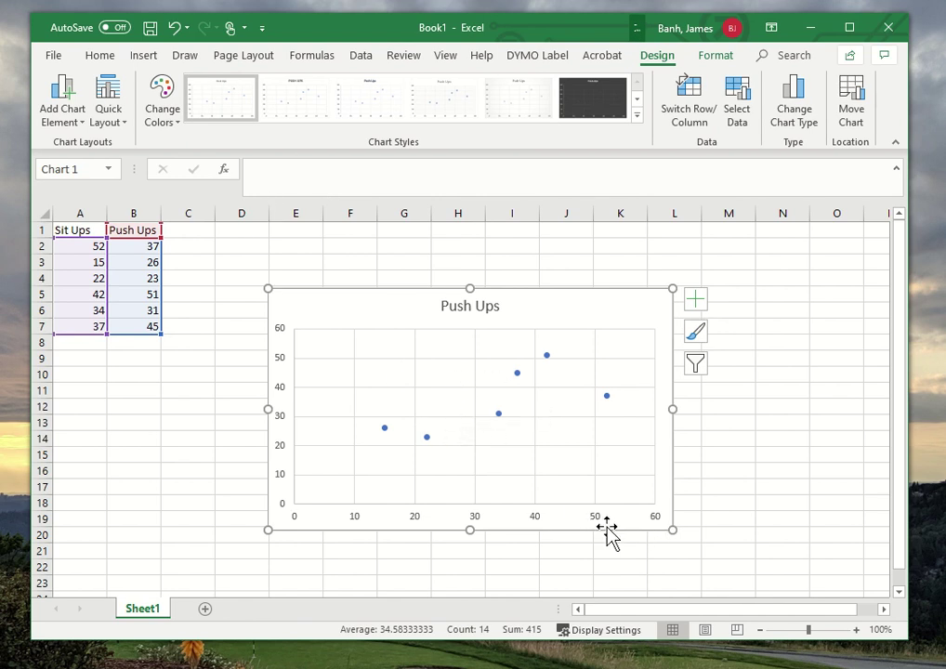
drag(389, 304, 390, 268)
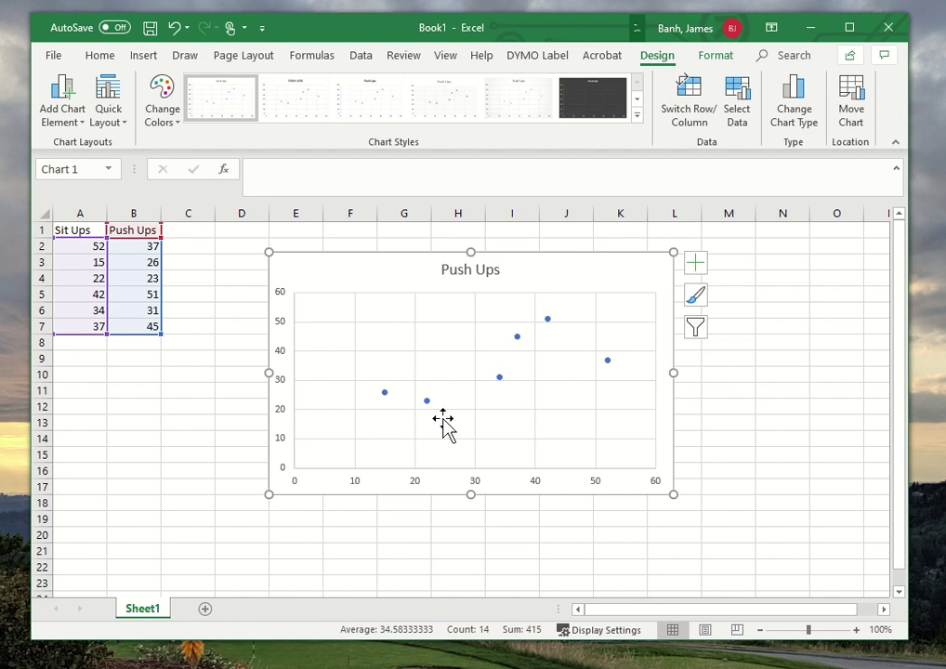
Step: Add primary horizontal and primary vertical axis titles to the scatter chart
click(81, 129)
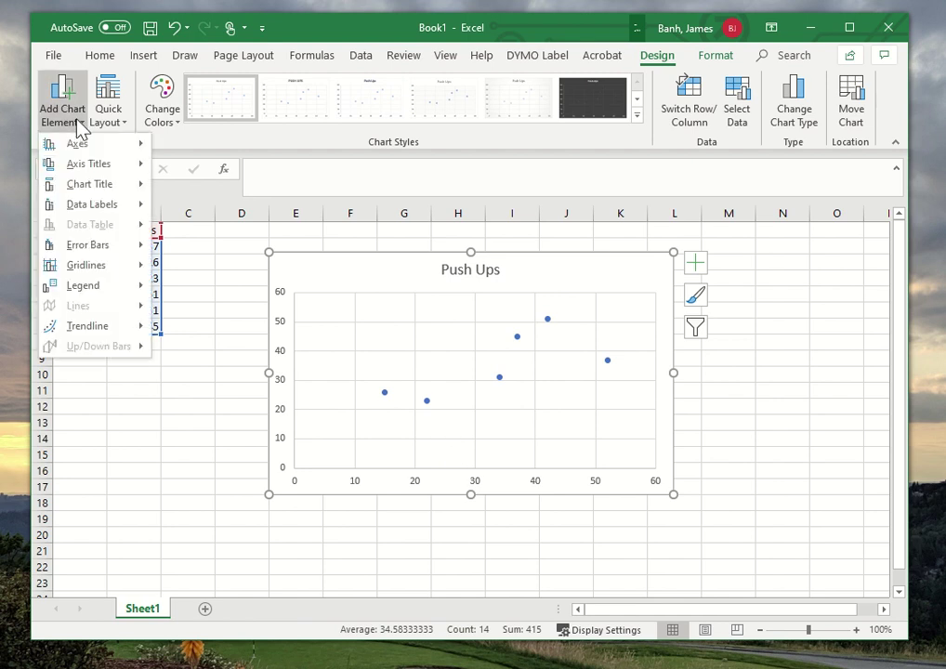
mouse_move(82, 167)
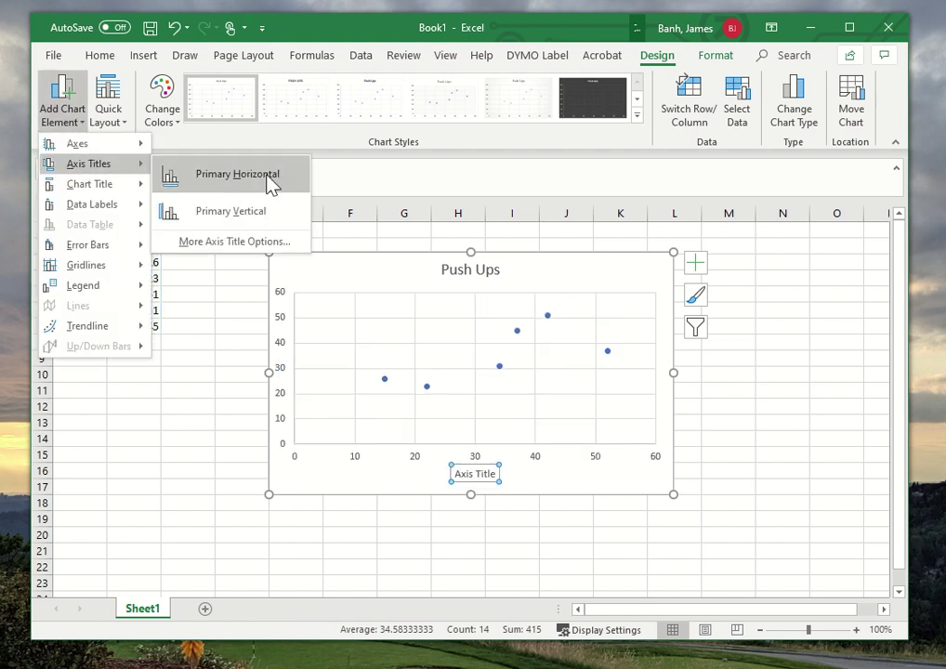
click(270, 181)
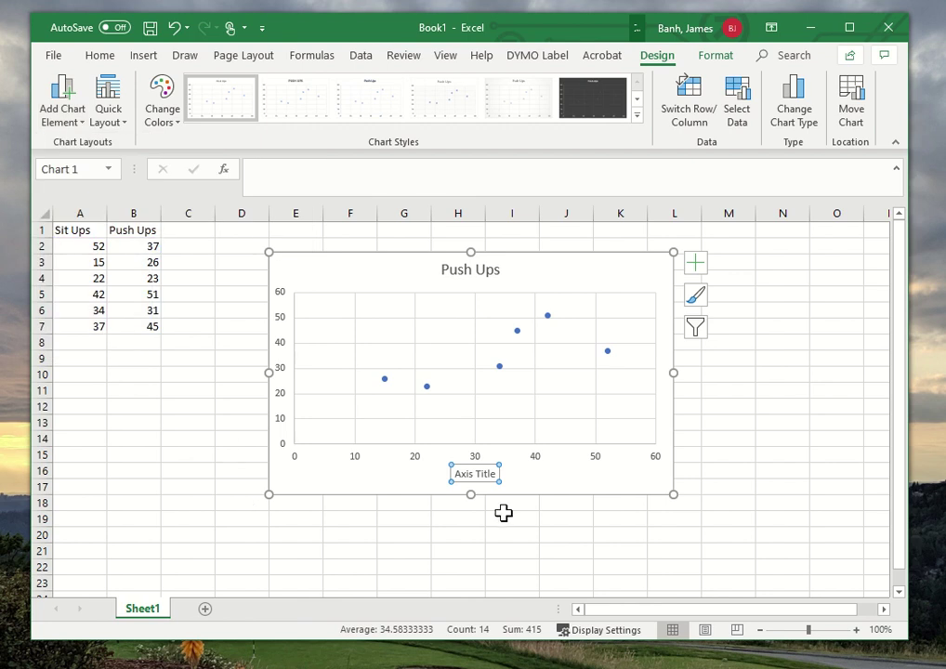
click(77, 125)
mouse_move(93, 164)
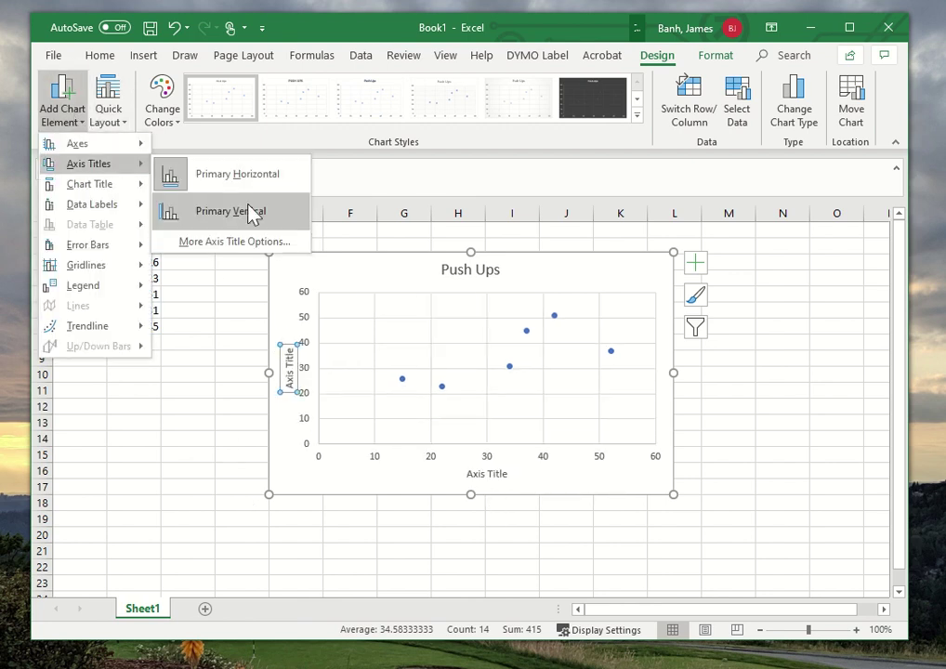
click(251, 211)
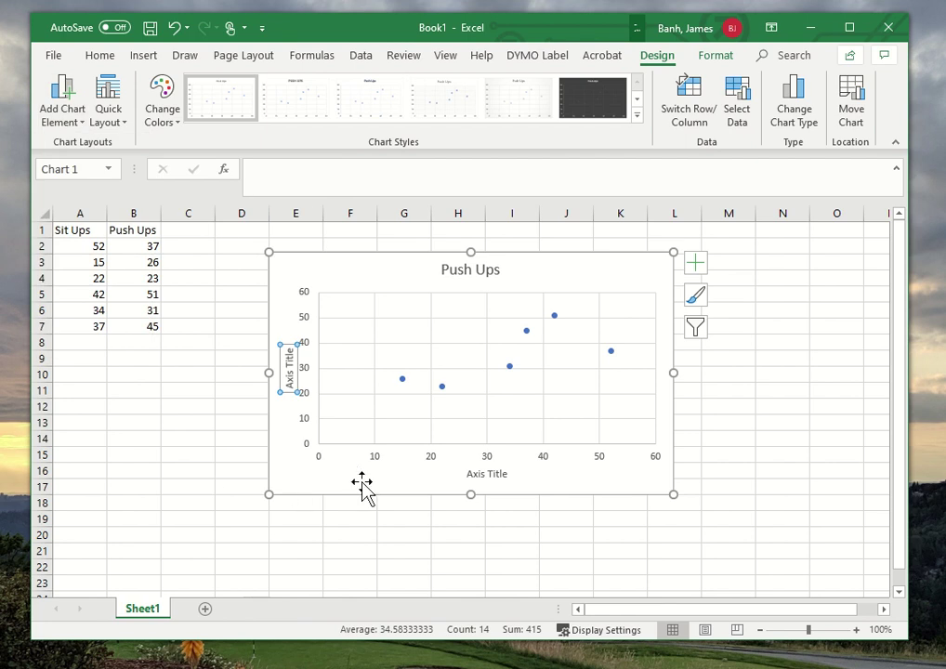
Step: Examine which cell ranges the chart's Push Ups series uses for its X and Y values
click(537, 471)
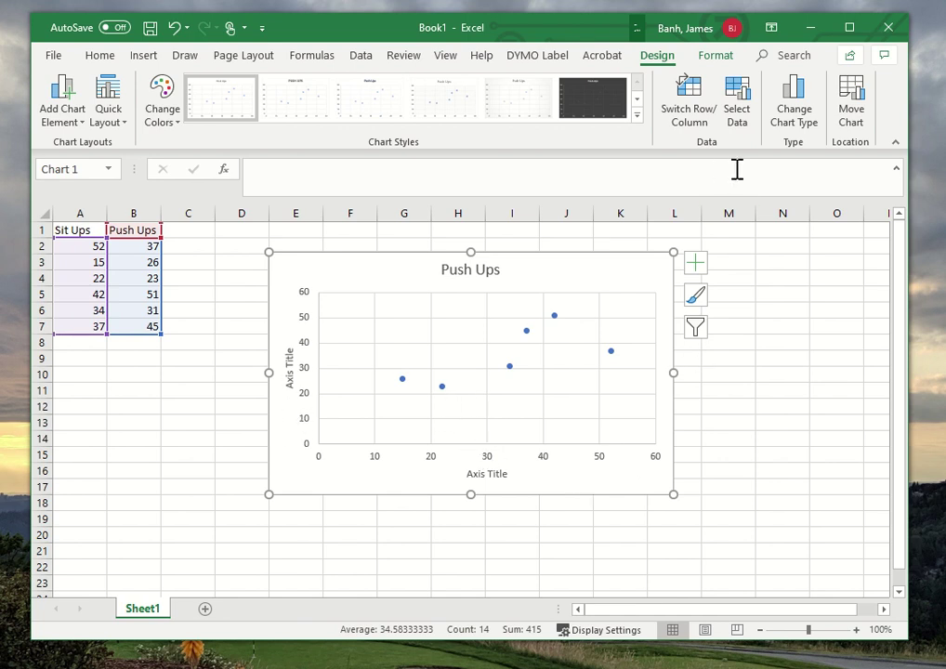
click(749, 94)
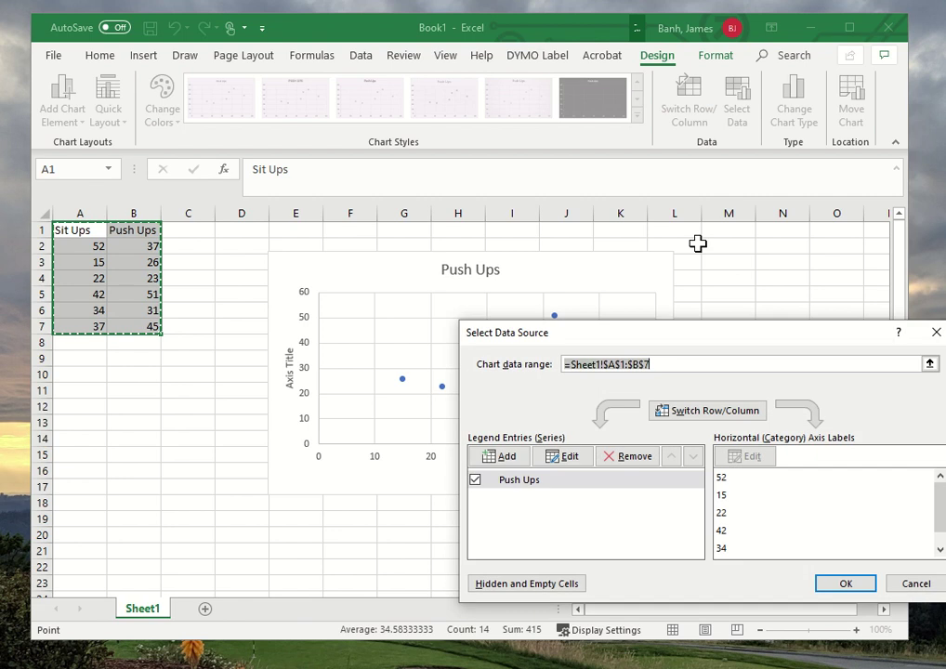
click(551, 484)
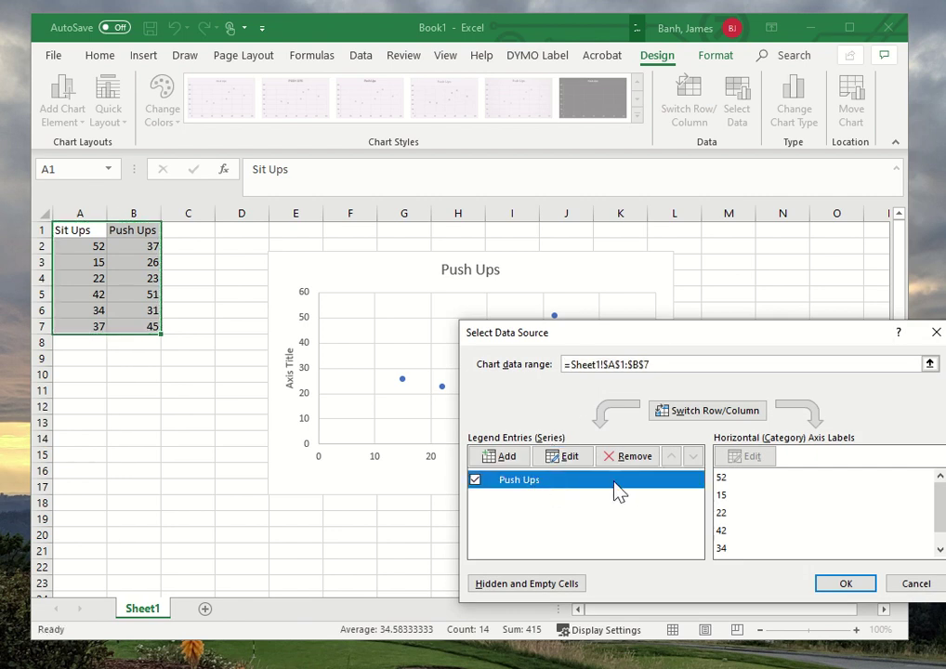
click(562, 457)
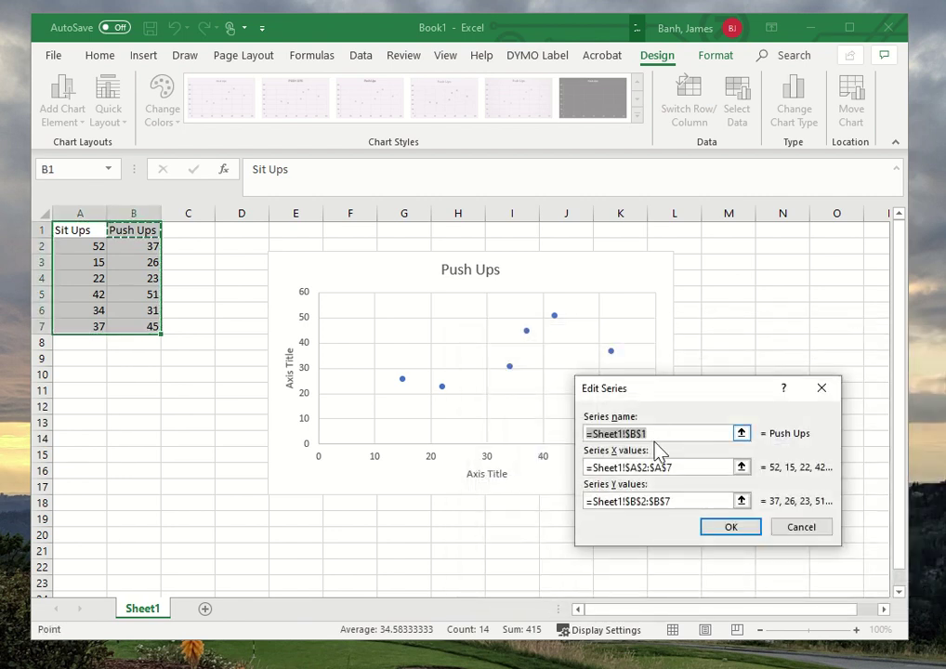
click(661, 466)
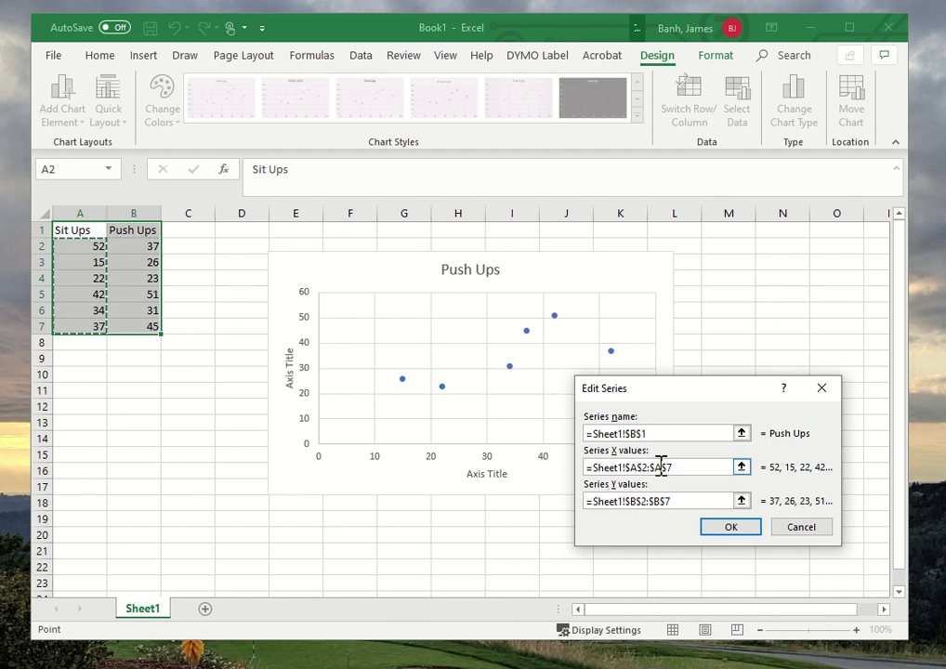
drag(689, 468, 534, 483)
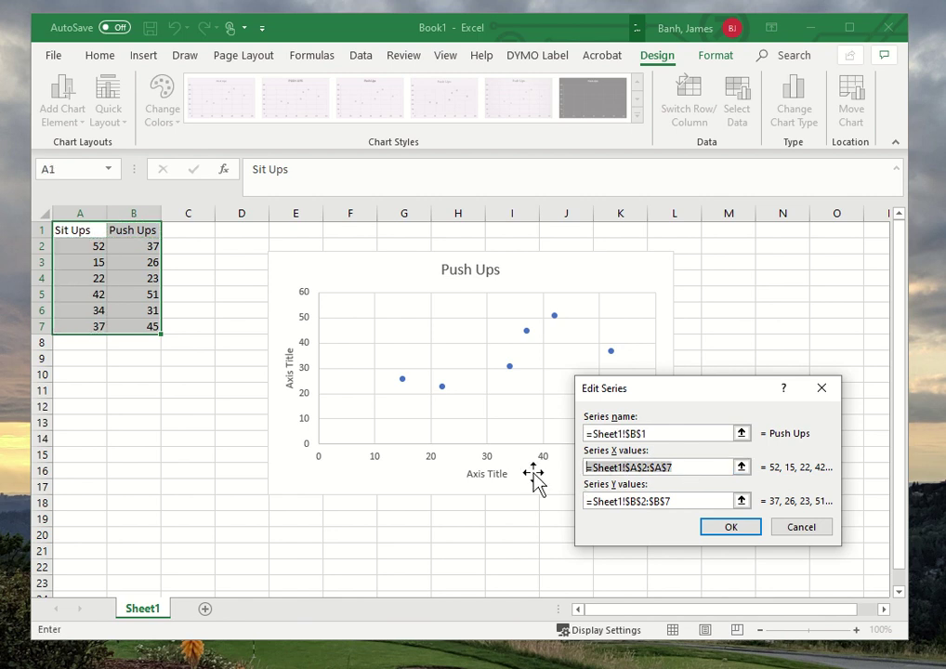
click(626, 468)
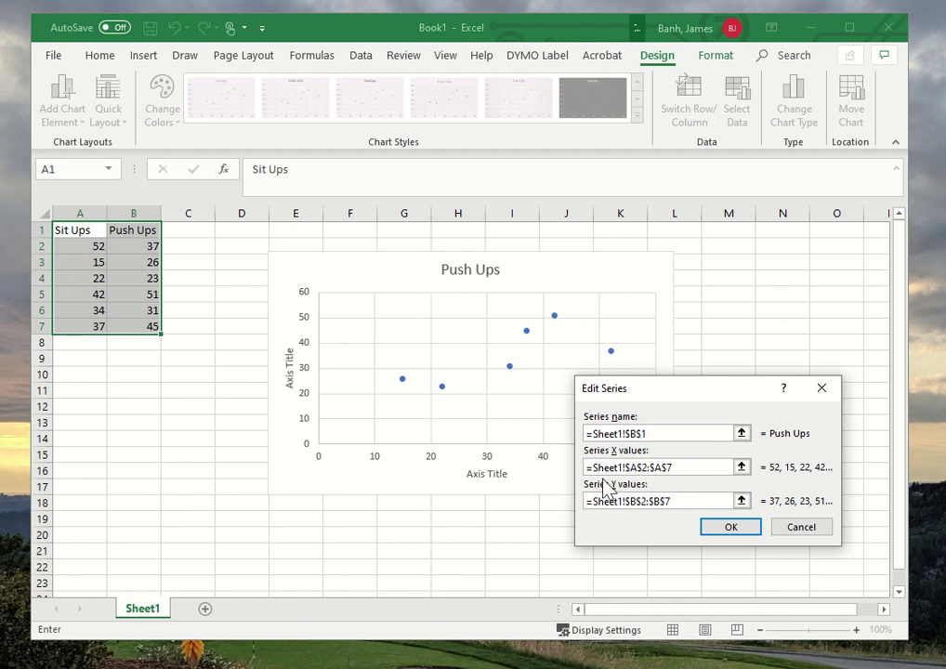
click(657, 502)
click(648, 503)
click(745, 528)
click(846, 585)
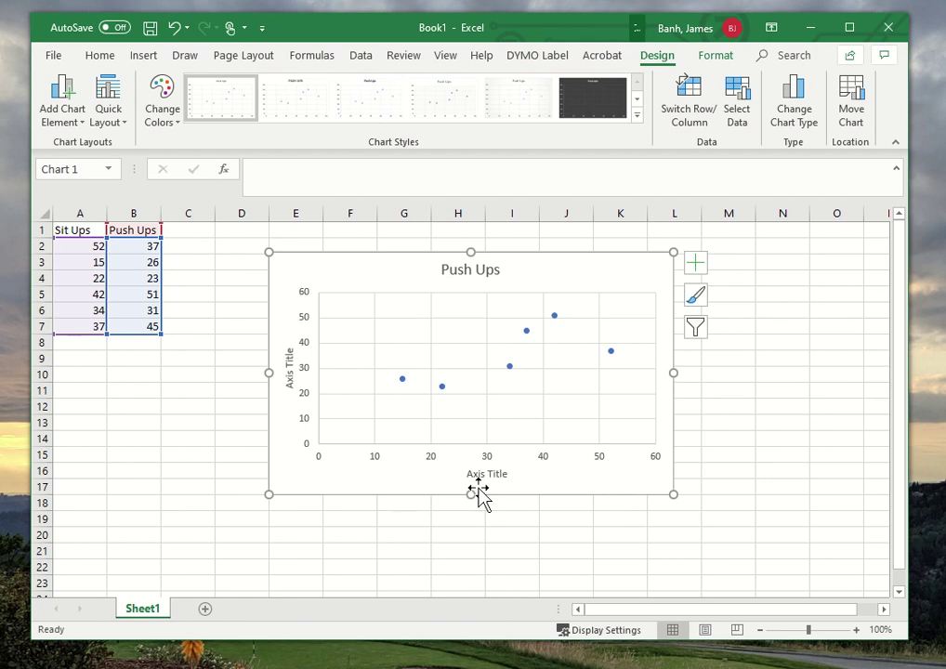
Step: Change the horizontal axis title to "Sit Ups"
click(506, 475)
click(505, 475)
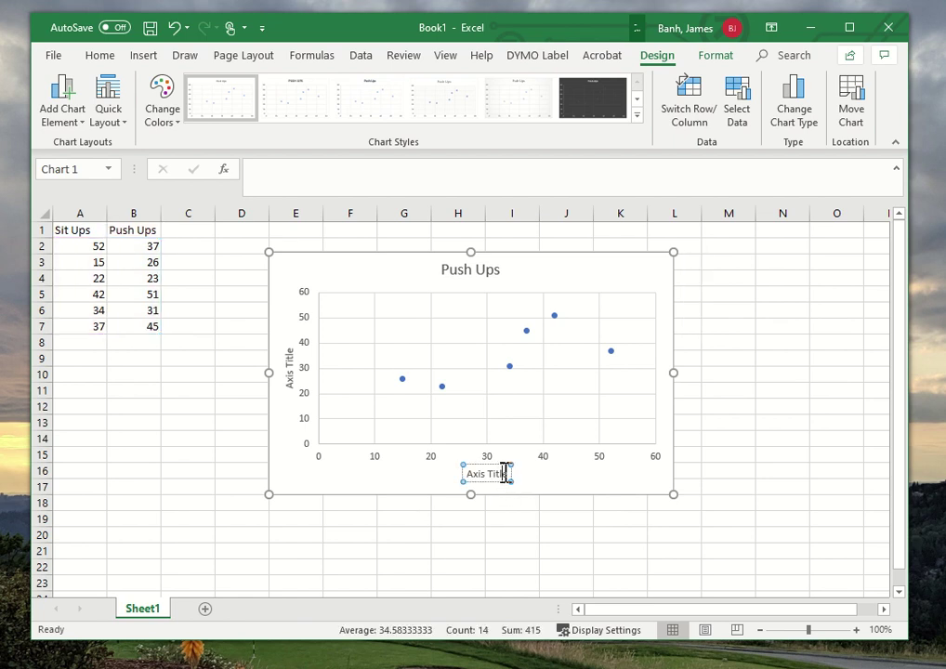
triple_click(506, 474)
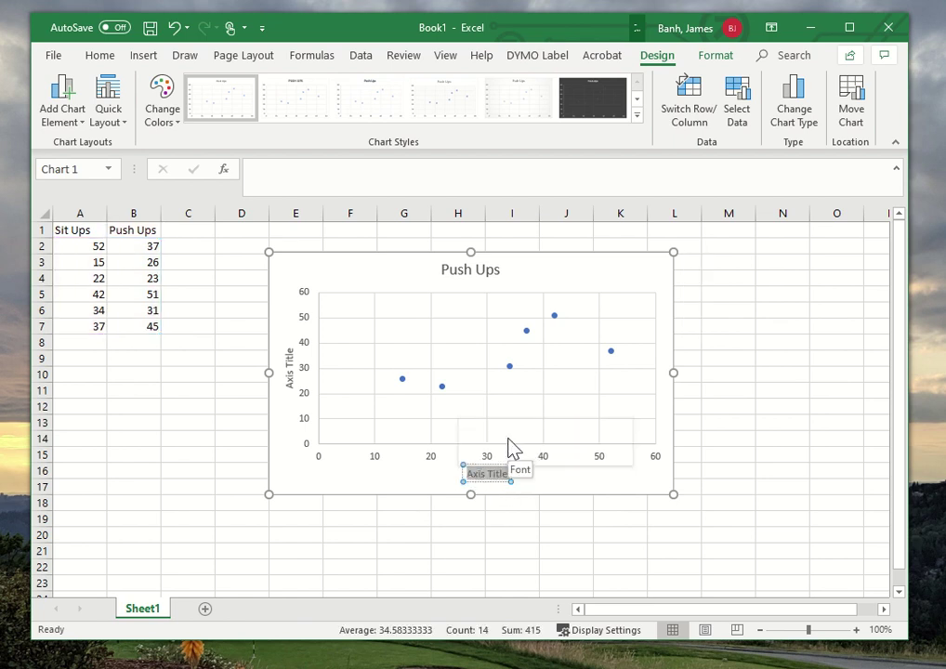
text(Sit Ups)
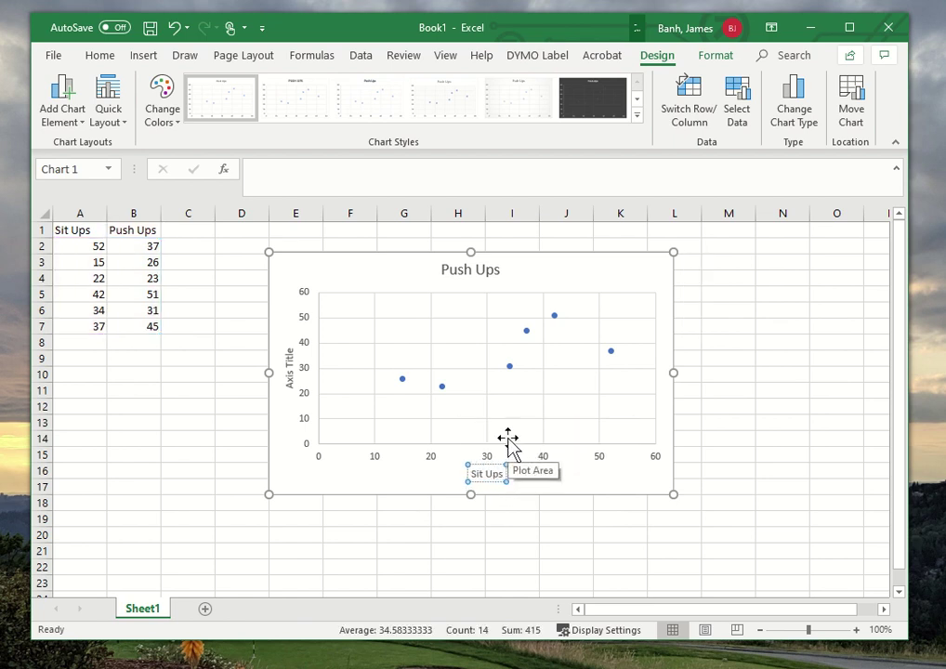
Step: Change the vertical axis title to "Push Ups" and close the title formatting options
double_click(290, 361)
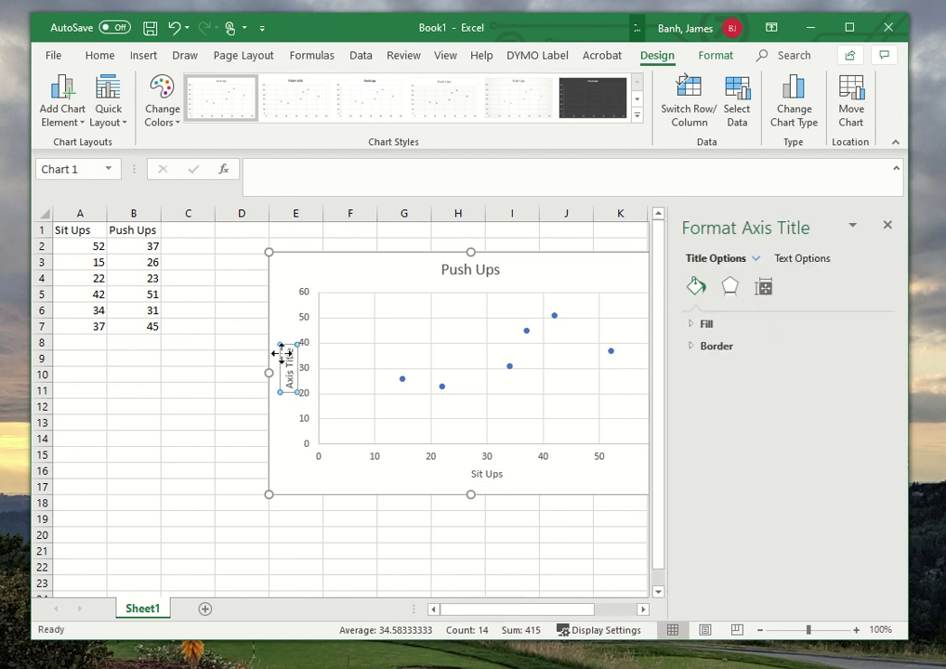
double_click(290, 355)
key(BackSpace)
key(BackSpace)
key(BackSpace)
key(BackSpace)
key(BackSpace)
key(BackSpace)
text(Push Ups)
click(887, 226)
click(206, 507)
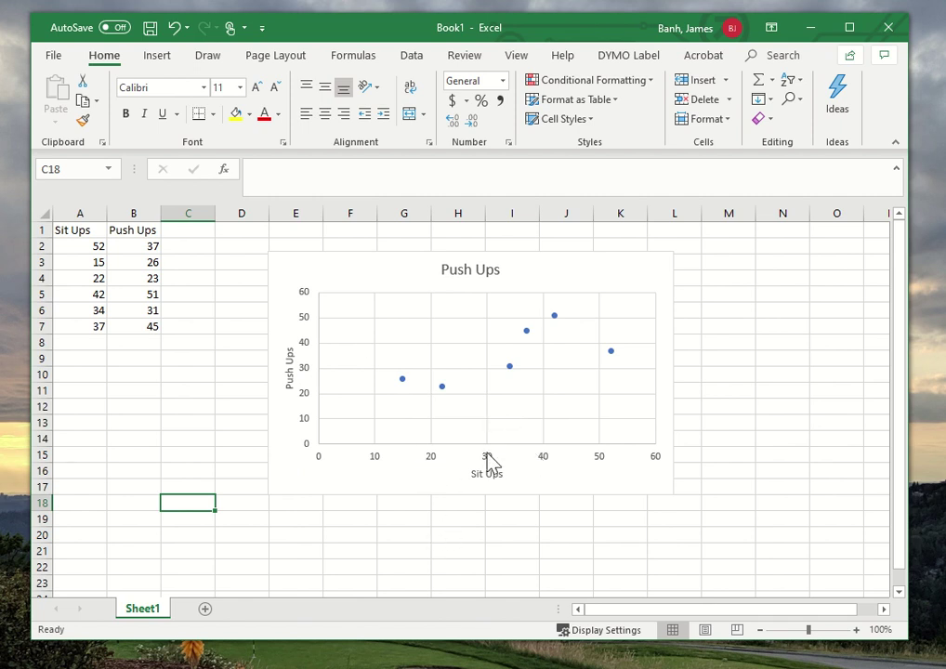
Step: Add a linear trendline to the data points in the scatter chart
click(573, 493)
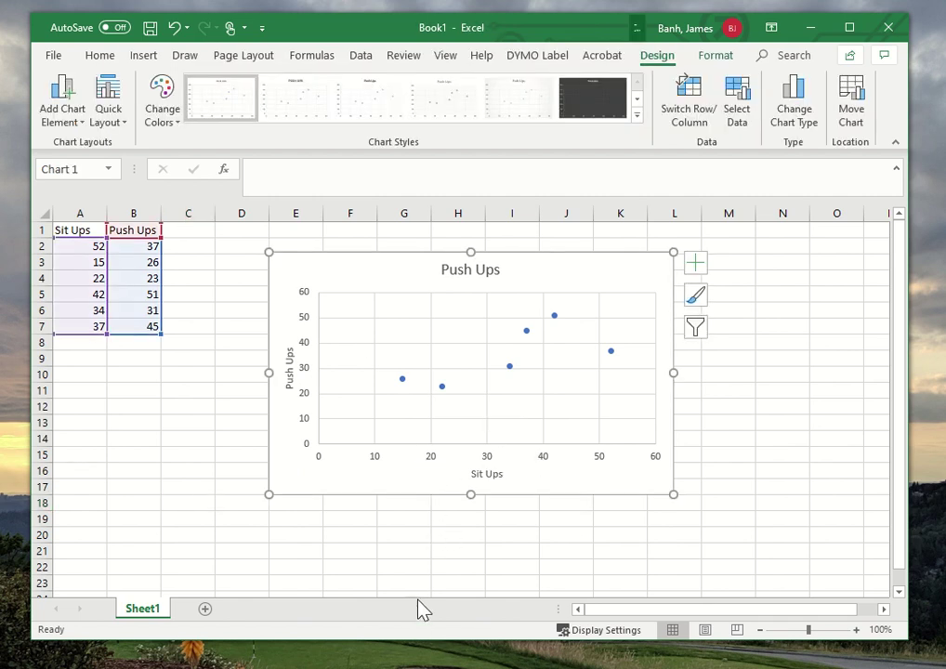
click(510, 367)
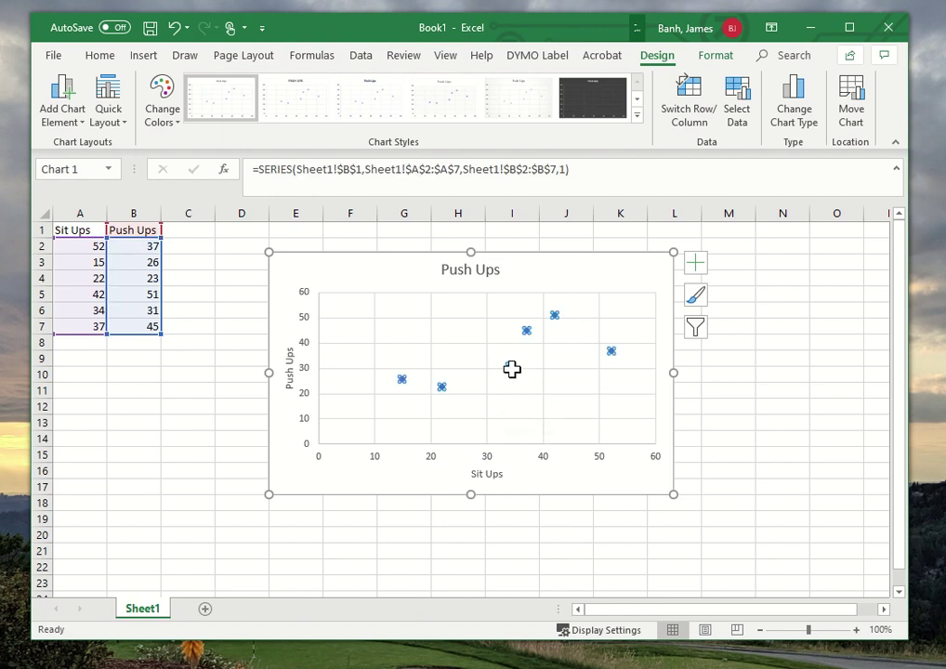
right_click(509, 368)
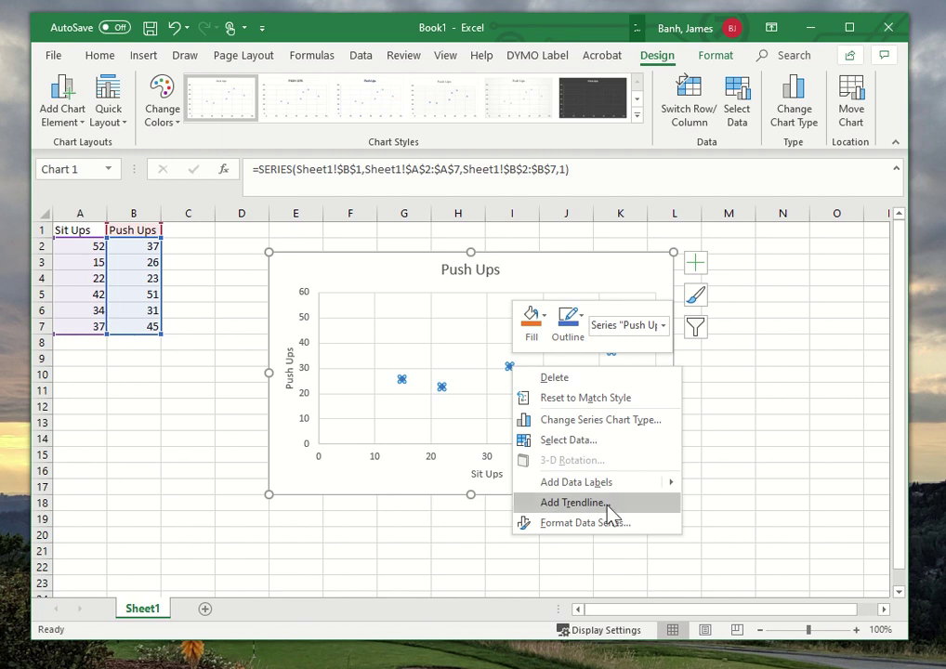
click(572, 503)
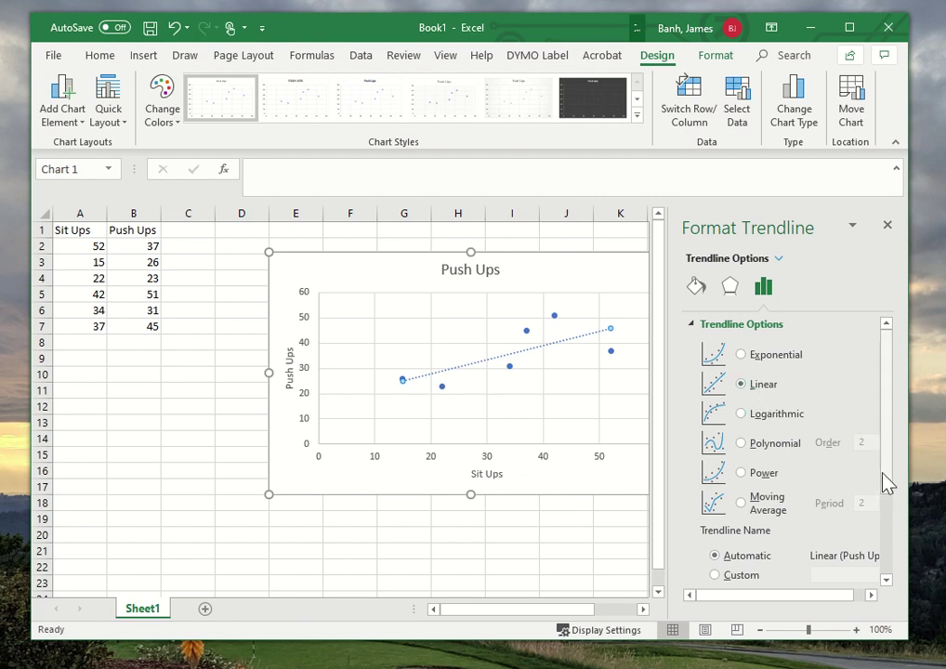
drag(883, 481, 886, 558)
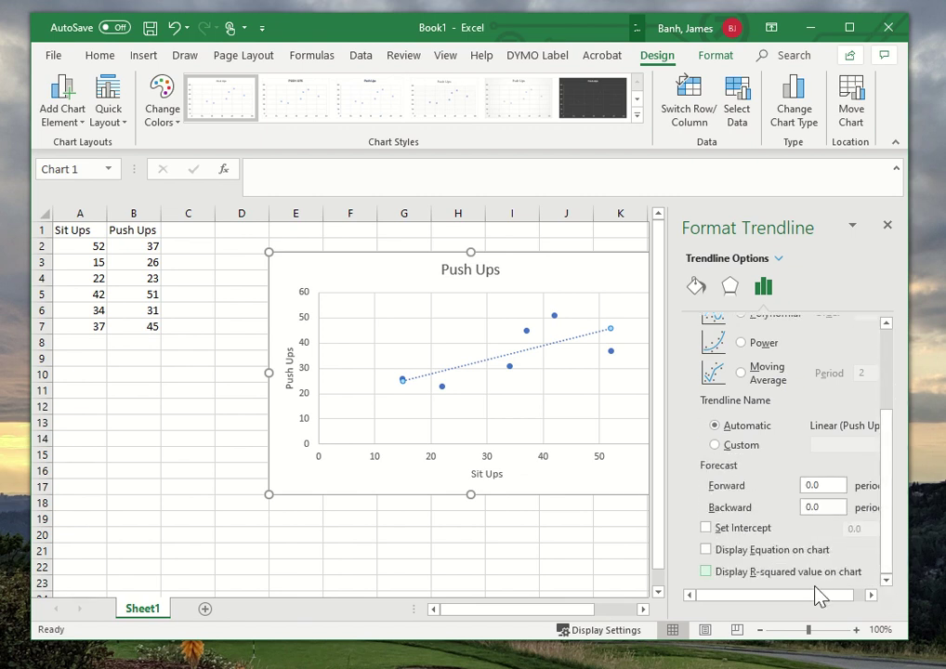
Step: Show the trendline's equation and R-squared value on the chart and move their label to the plot area's upper-left corner
click(730, 554)
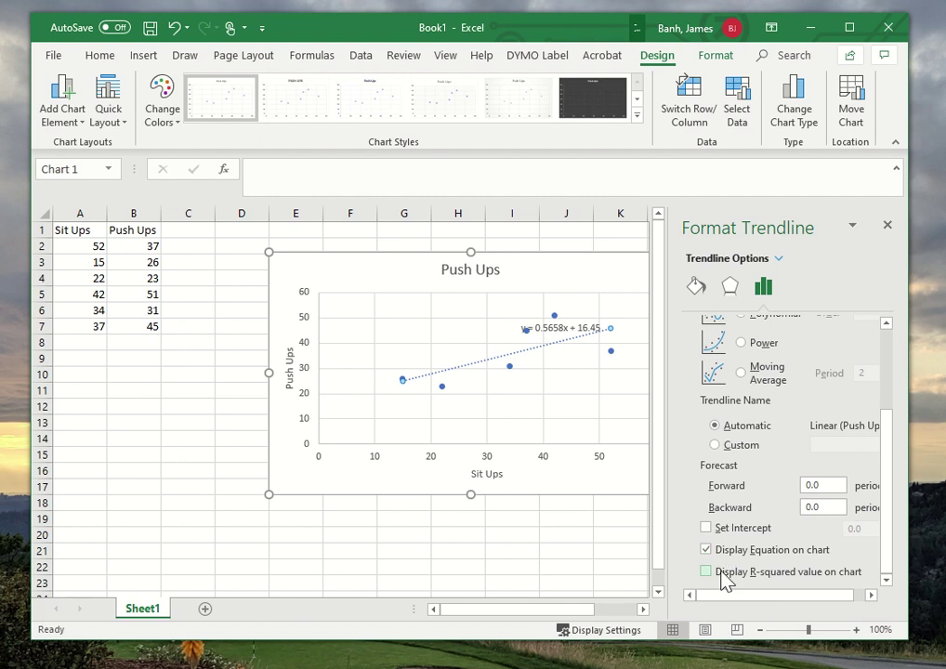
click(725, 572)
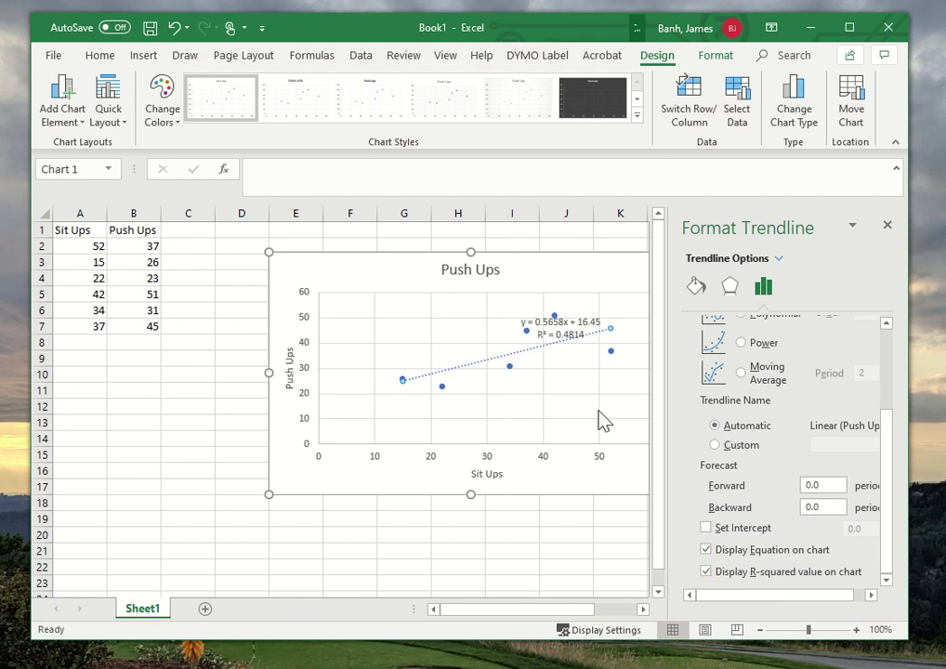
click(888, 225)
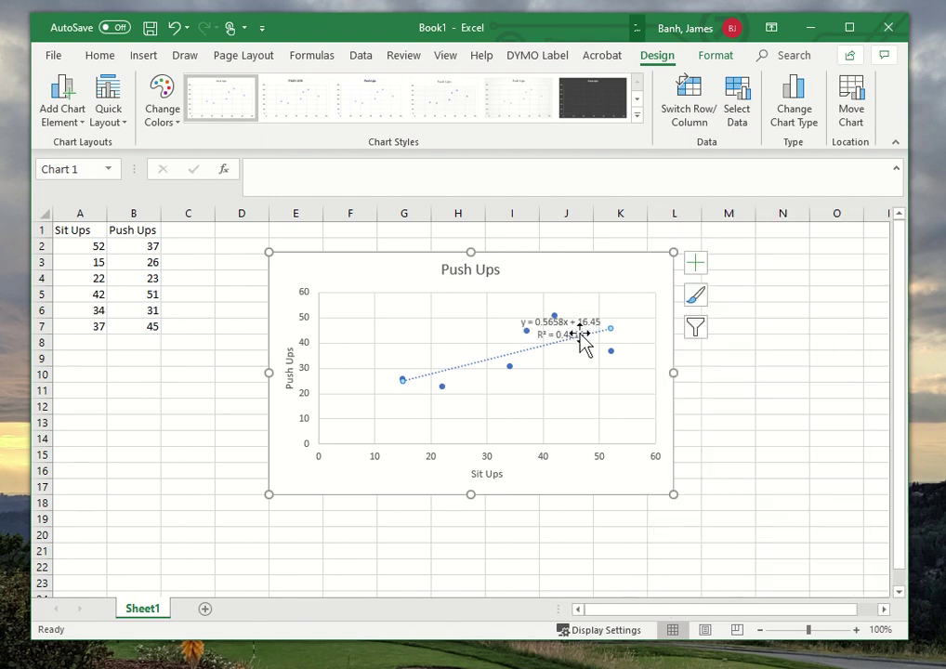
drag(588, 337, 379, 300)
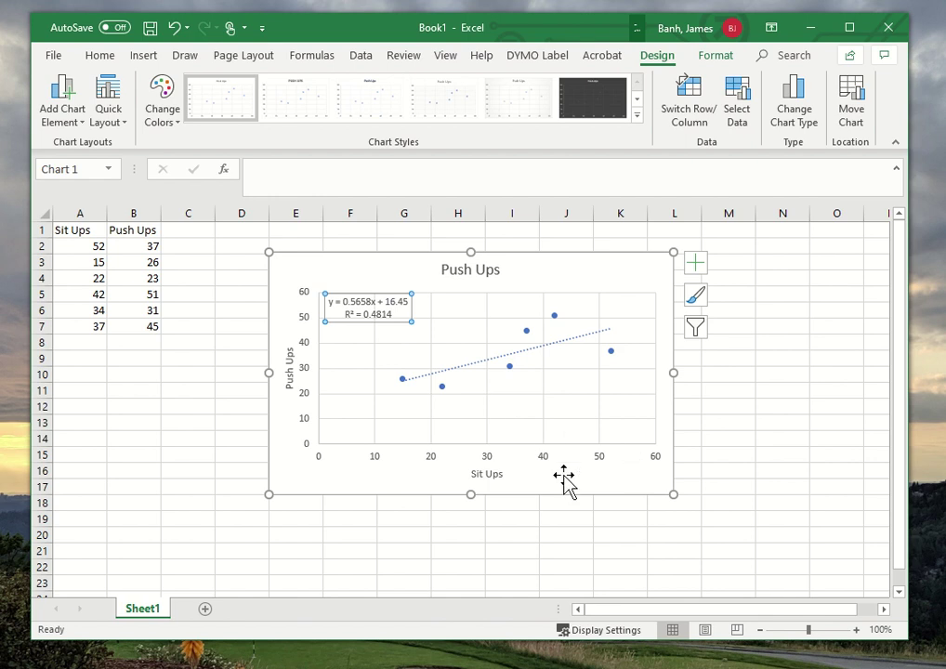
click(188, 404)
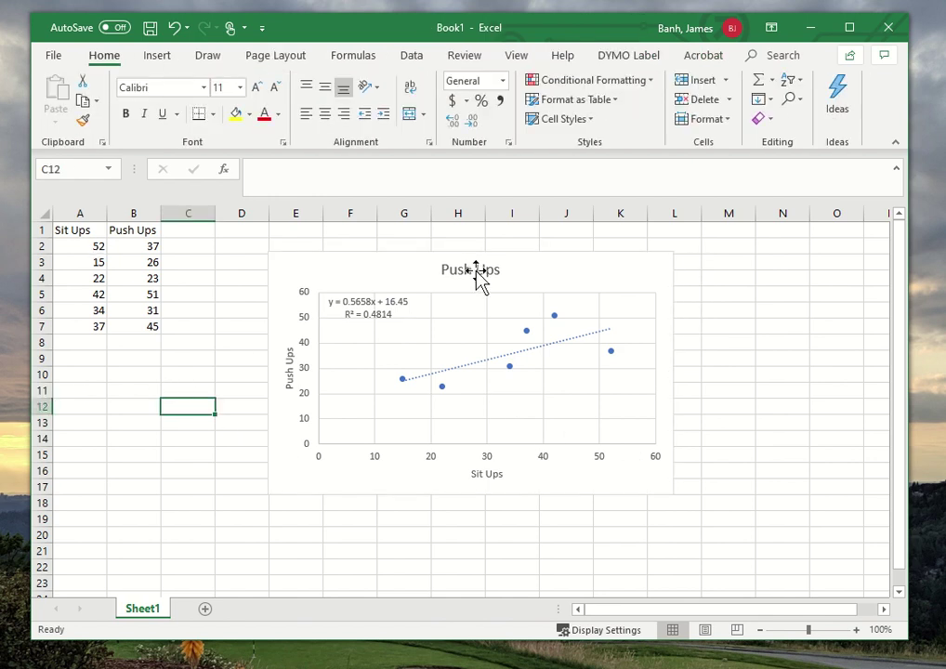
Step: Set up a Regression data analysis with Y range $B$1:$B$7 and X range $A$1:$A$7
click(411, 58)
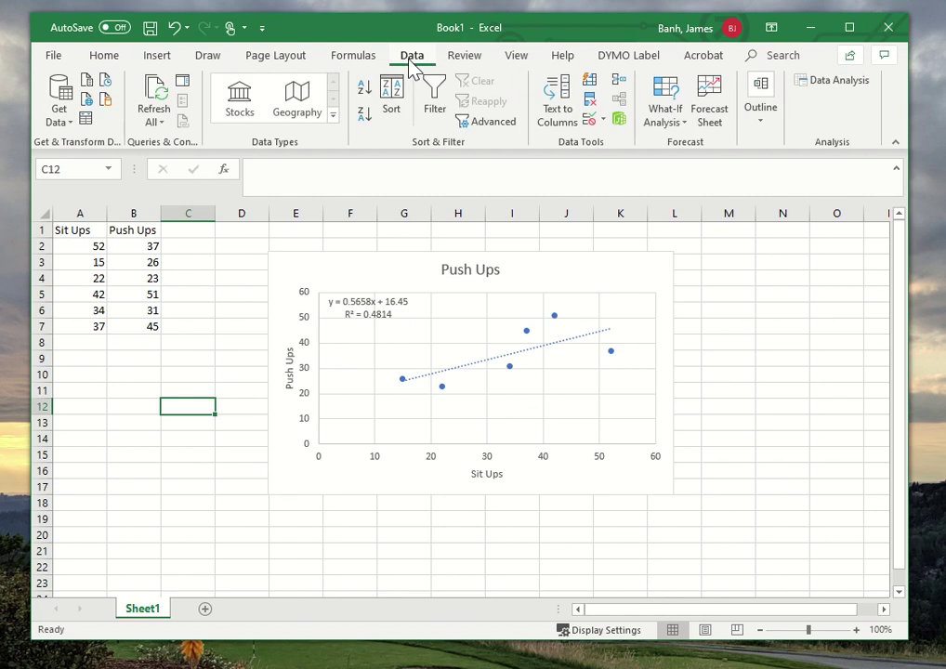
click(863, 89)
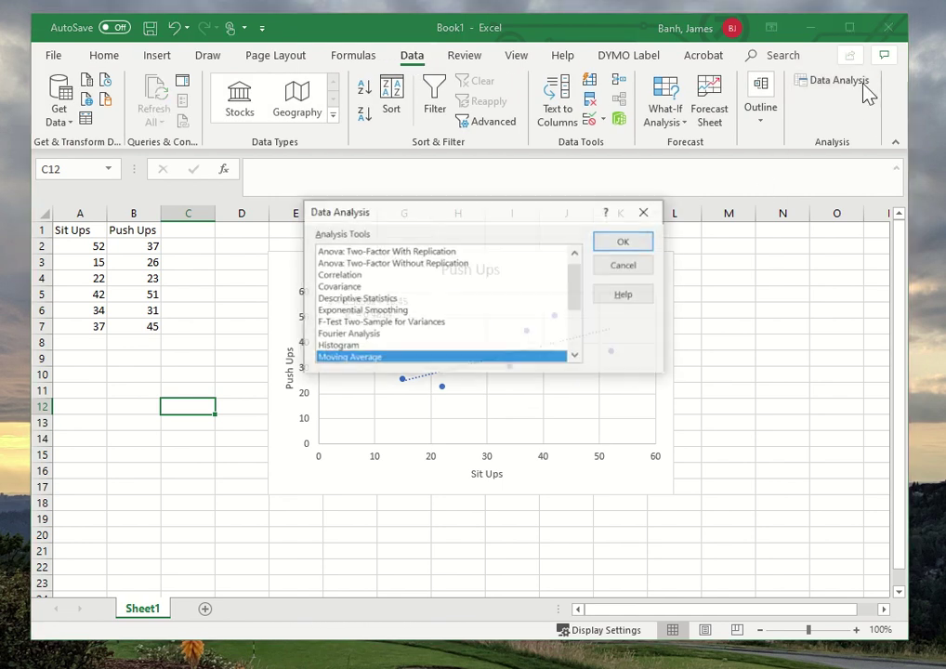
drag(575, 315, 577, 358)
click(334, 310)
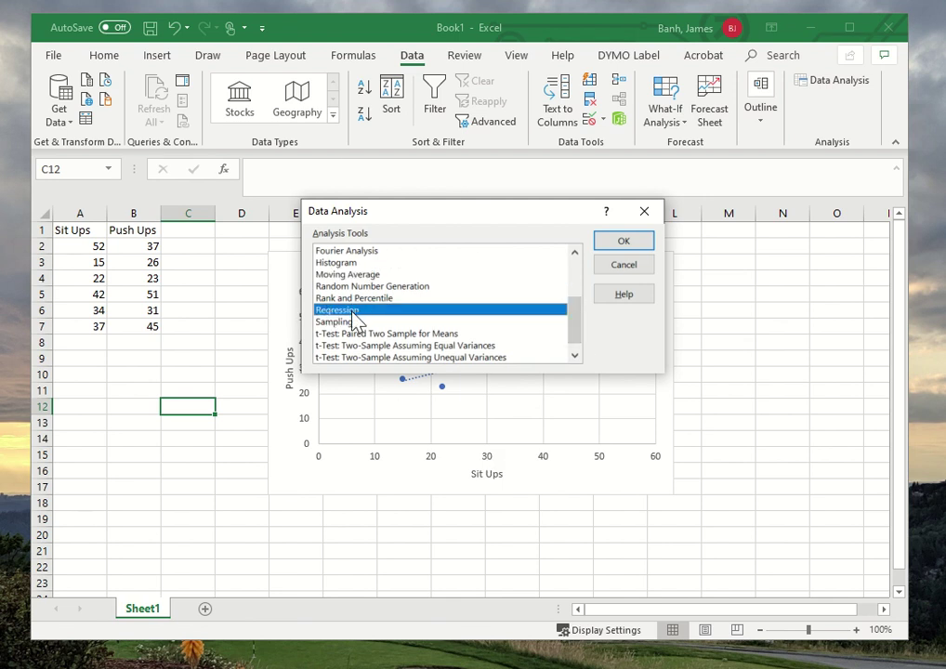
click(624, 244)
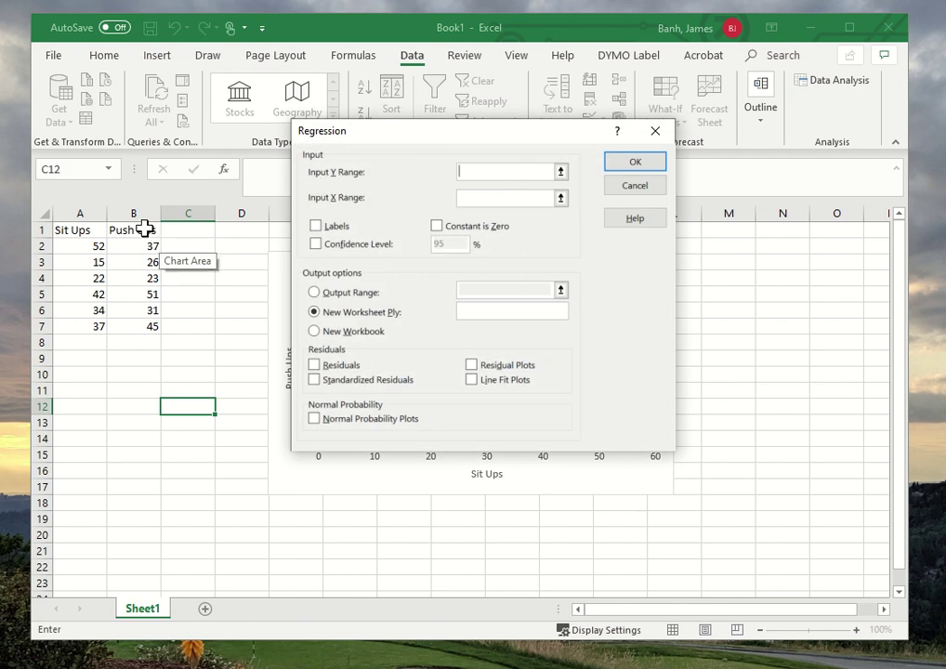
drag(146, 230, 152, 322)
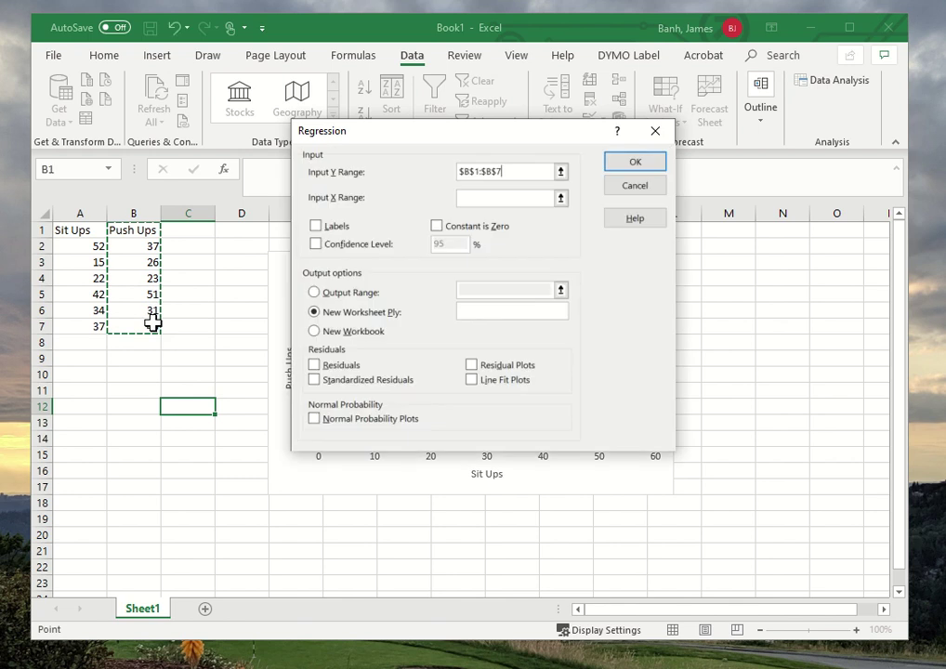
click(496, 201)
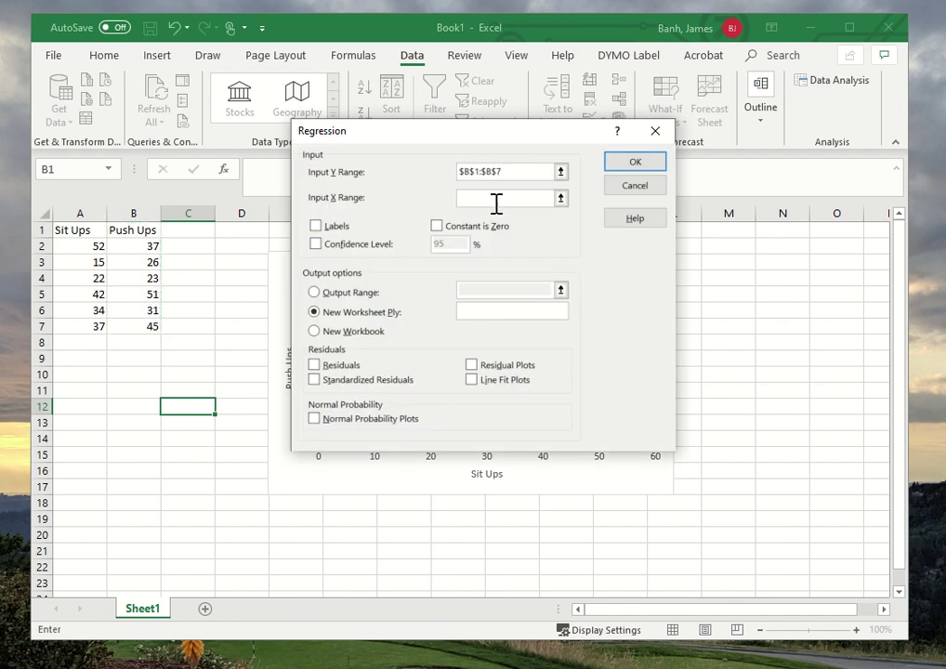
drag(85, 230, 87, 323)
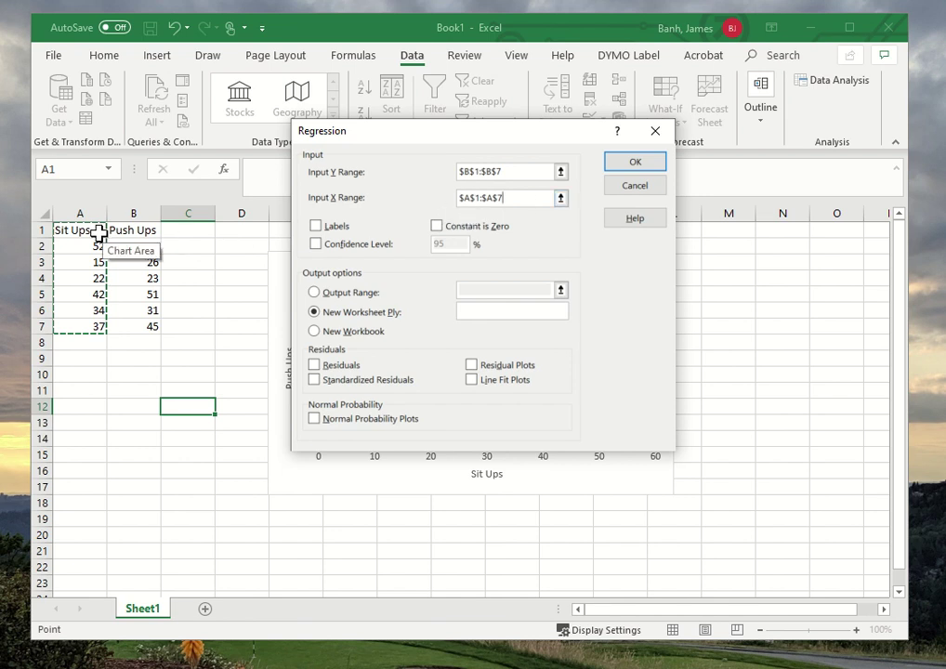
Step: Include labels, residuals and residual plots in the regression and run it with output to a new worksheet
click(316, 227)
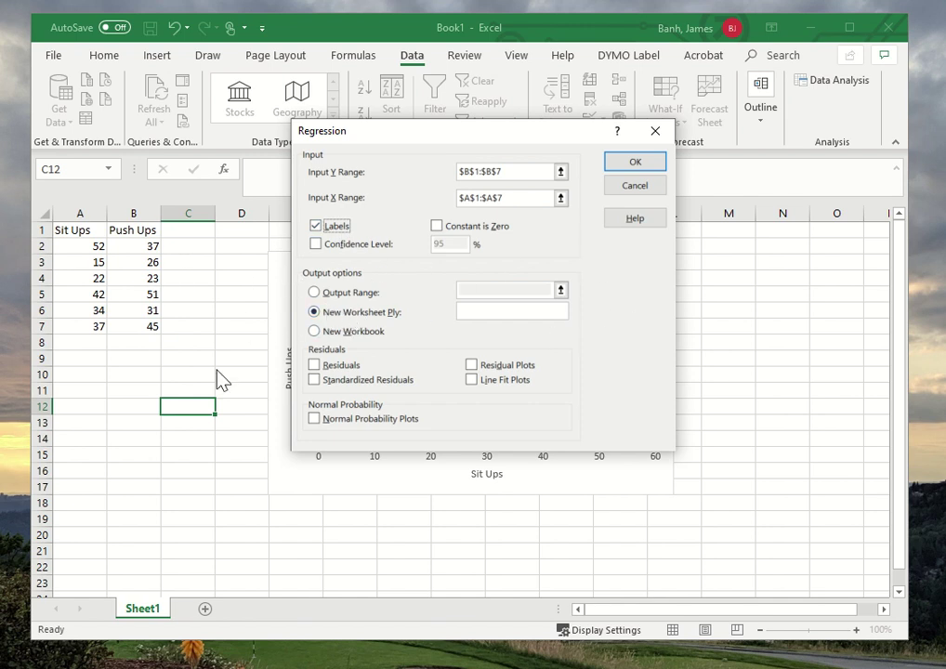
click(316, 227)
click(343, 368)
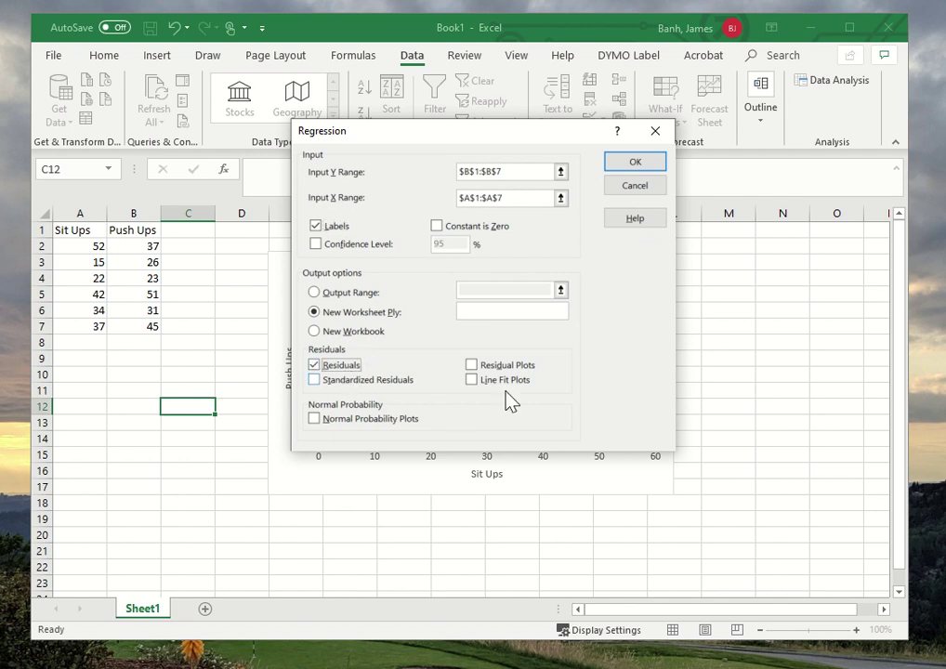
click(502, 368)
click(634, 166)
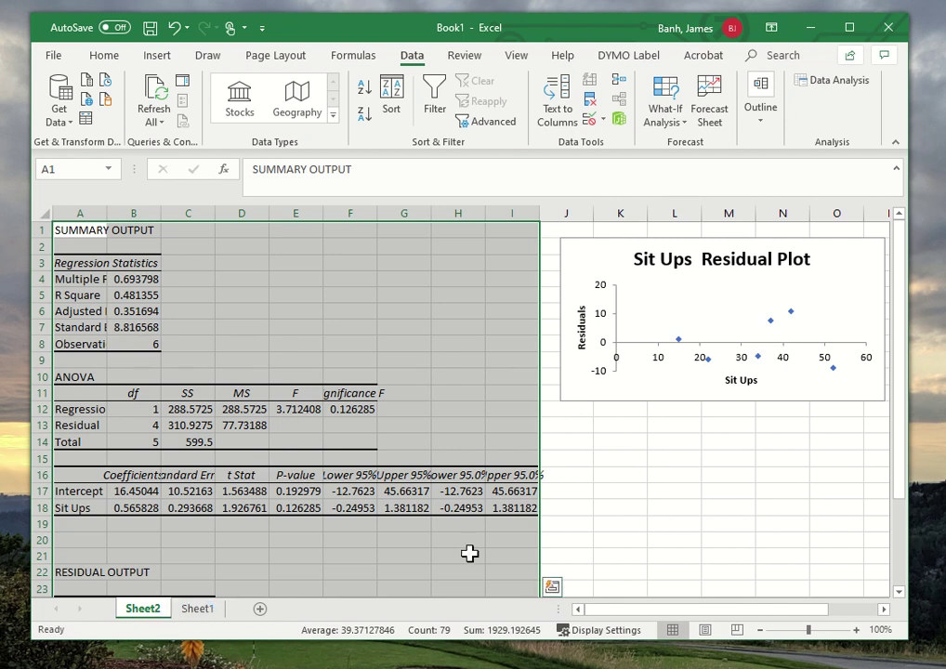
Step: Annotate the Multiple R value with "Correlation coefficient" in cell C4
click(245, 328)
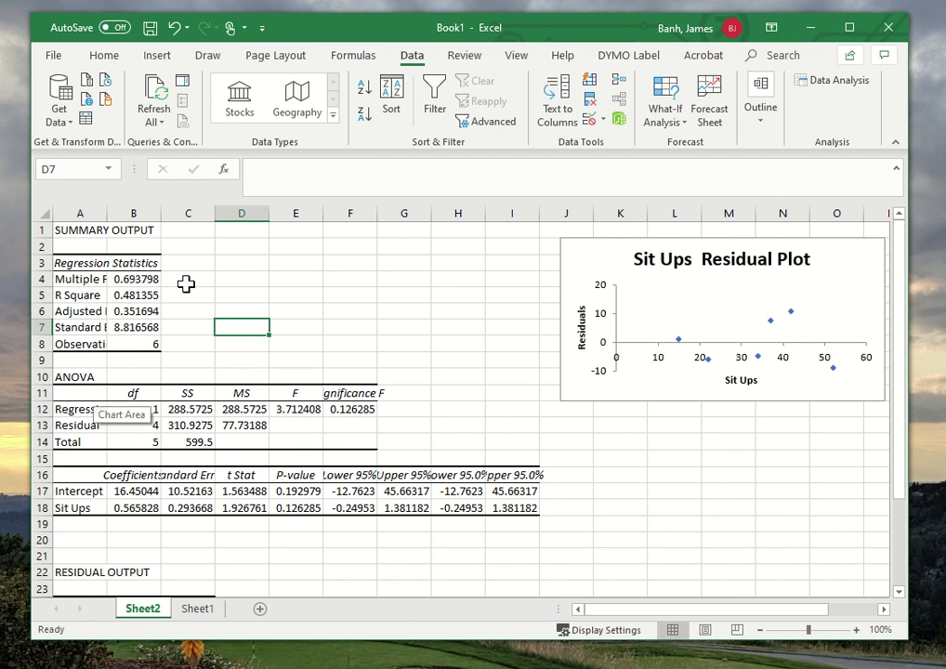
click(87, 279)
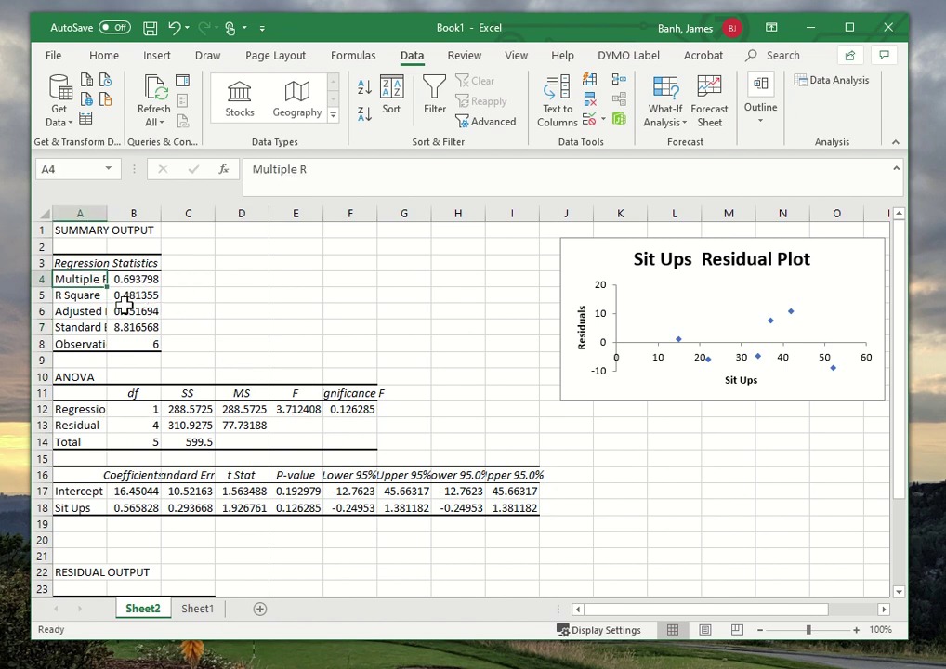
click(193, 281)
text(Correlation coeff)
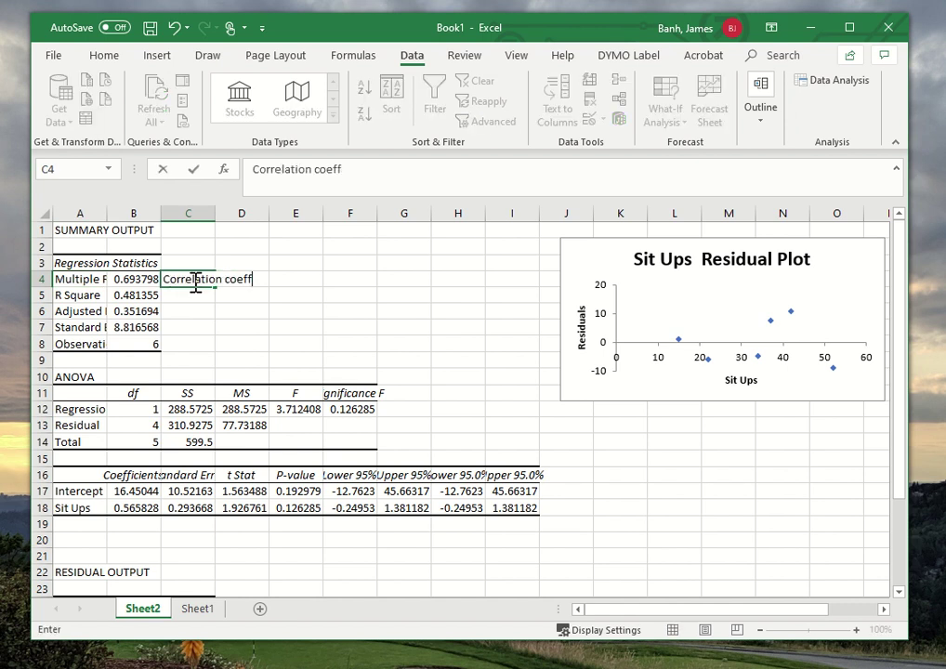
text(icient)
key(Return)
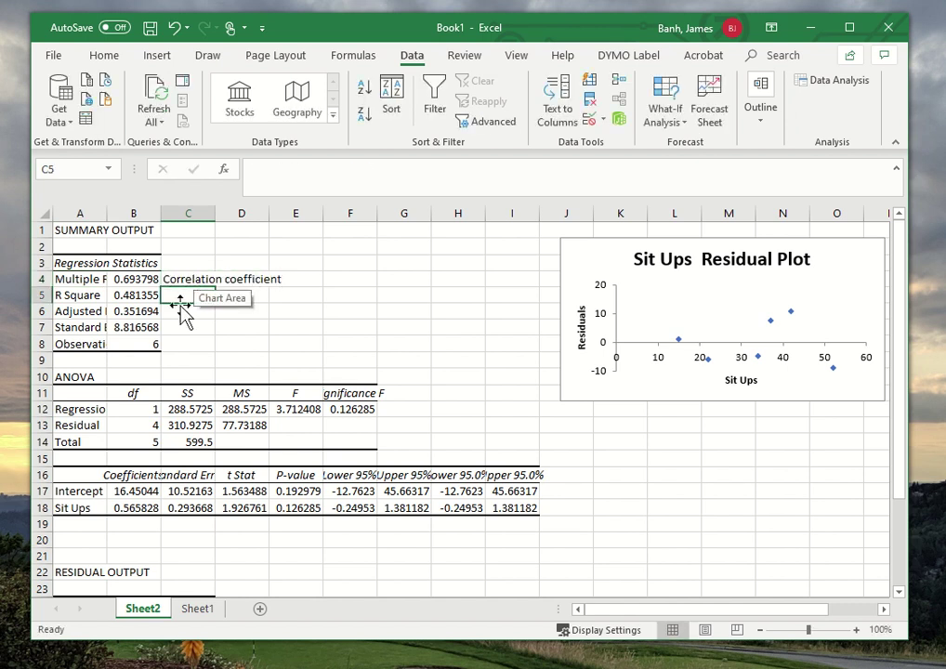
Step: Annotate the R Square value with "Coefficient of determination" in cell C5
text(Coeff)
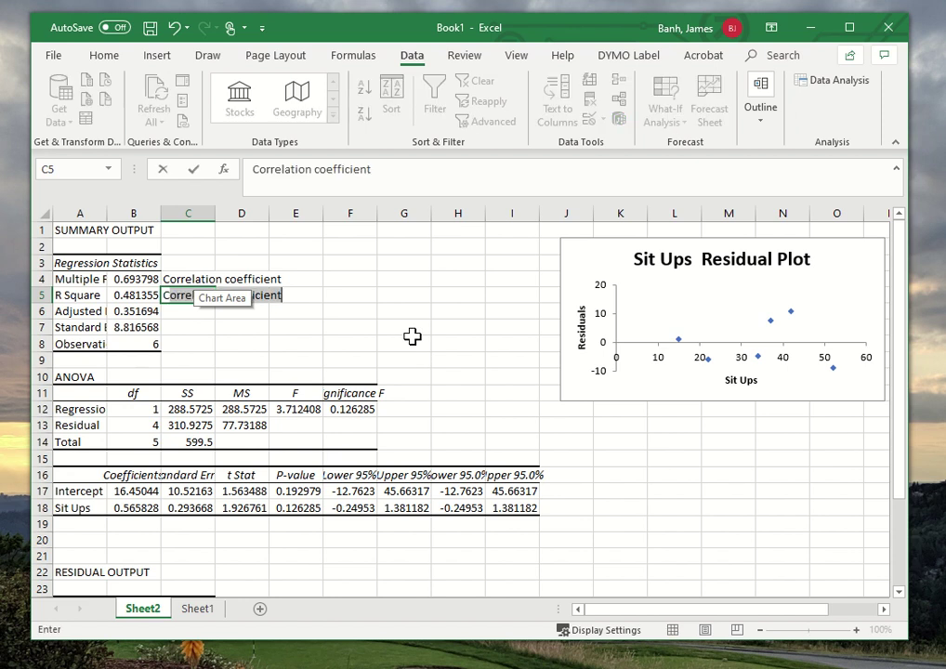
text(icient of deter)
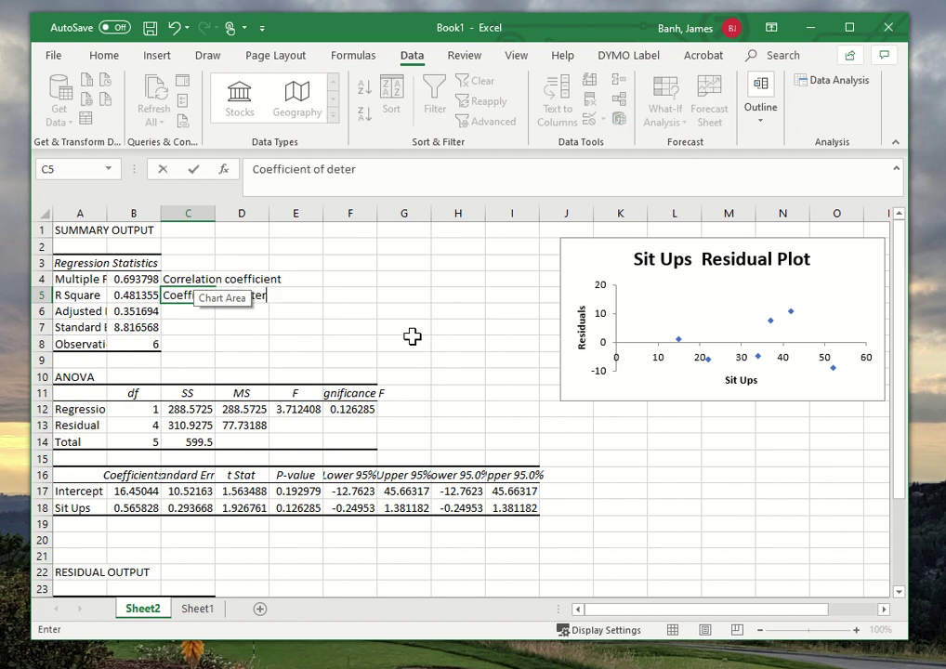
text(mination)
key(Return)
key(Up)
key(Up)
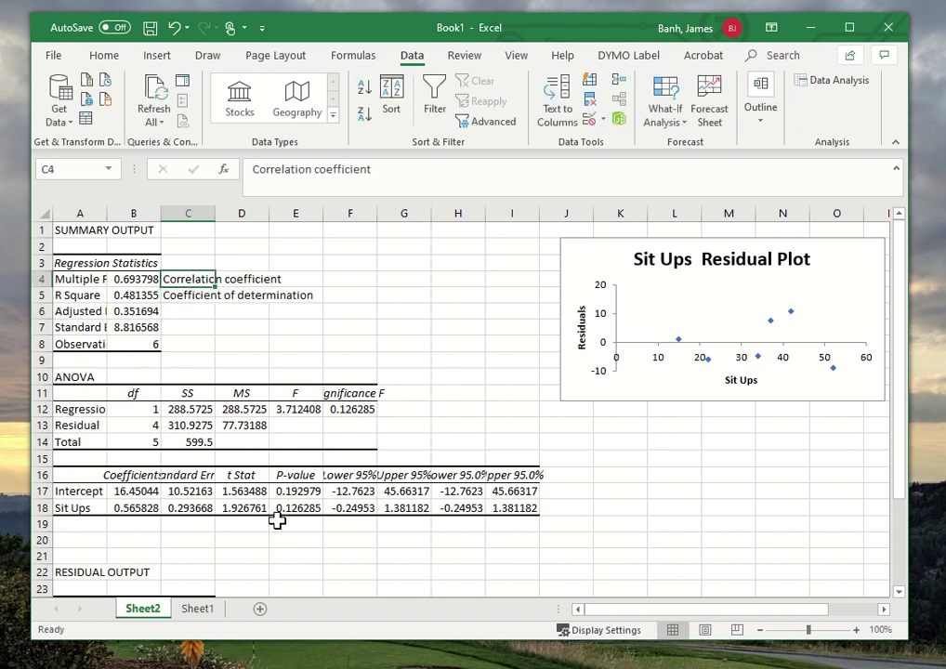
Step: Highlight the Multiple R and R Square values in B4:B5 with yellow fill
mouse_move(133, 279)
mouse_down()
mouse_move(137, 307)
mouse_move(134, 295)
mouse_up()
click(103, 56)
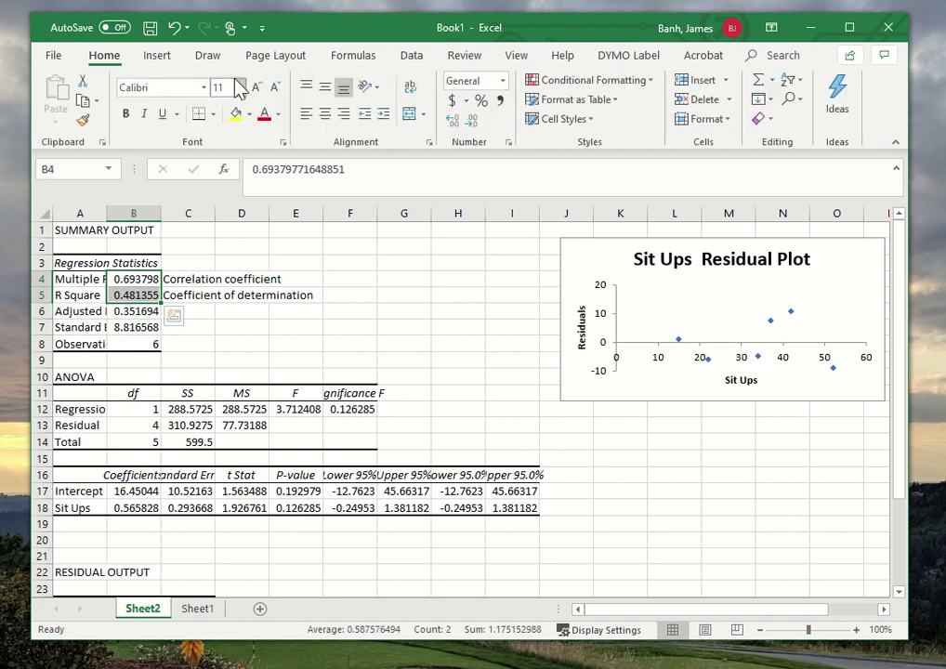
click(236, 113)
click(234, 351)
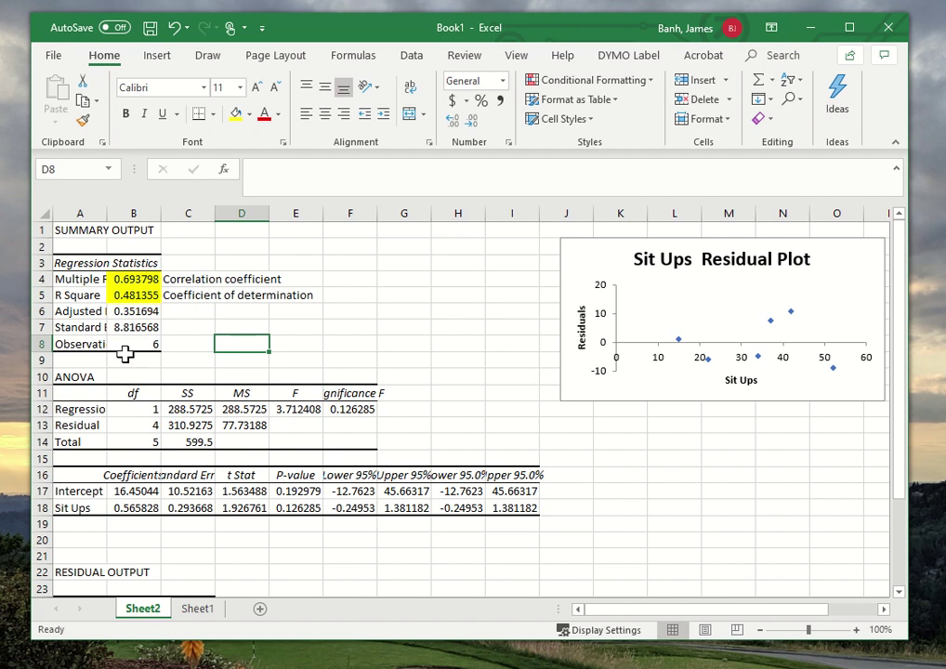
Step: Compare the regression output's Observations row with the data rows on Sheet1, and return to Sheet2
drag(88, 344, 133, 351)
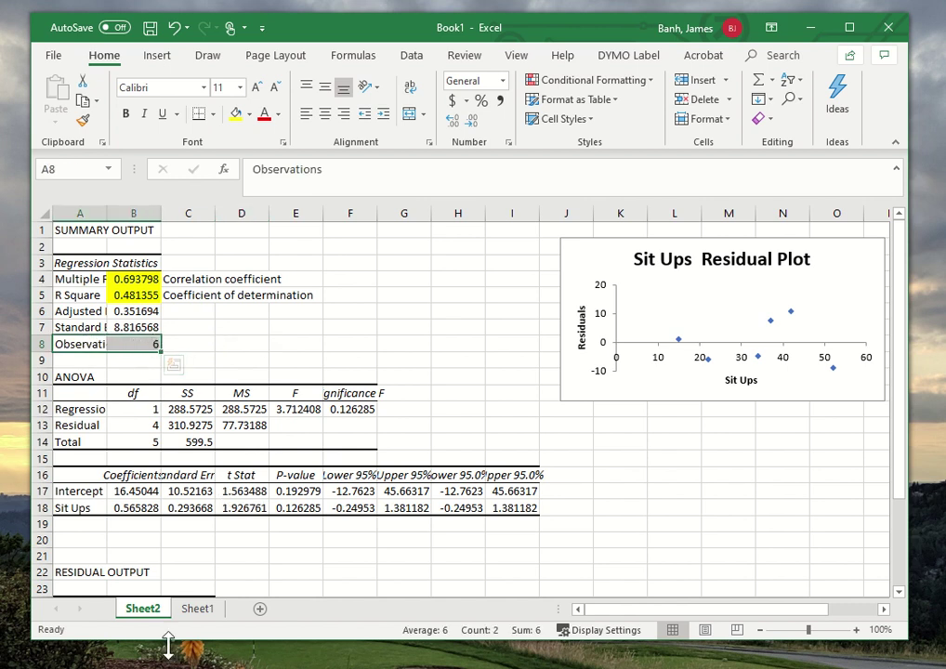
click(208, 614)
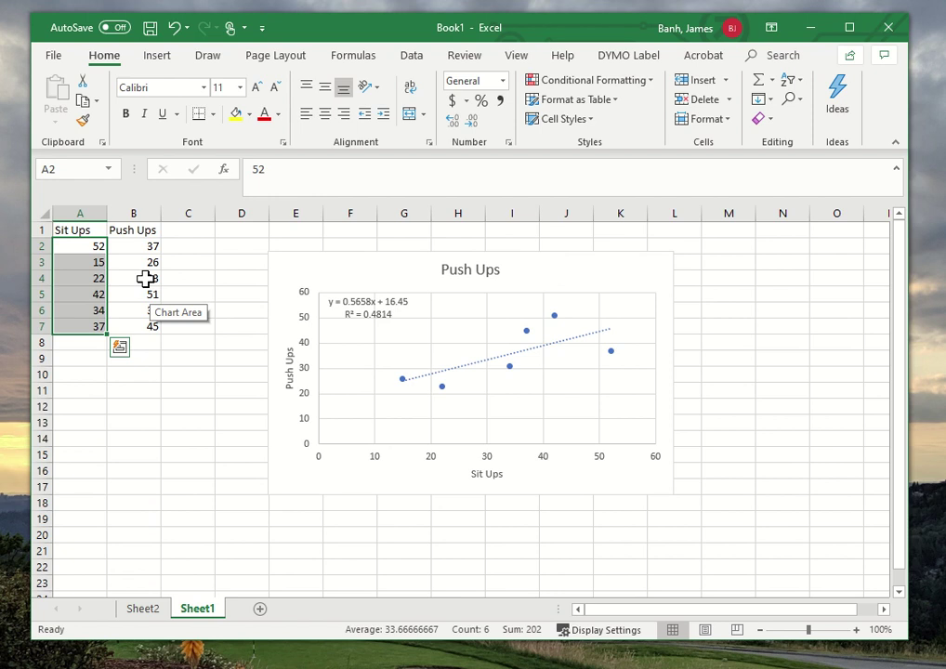
click(169, 391)
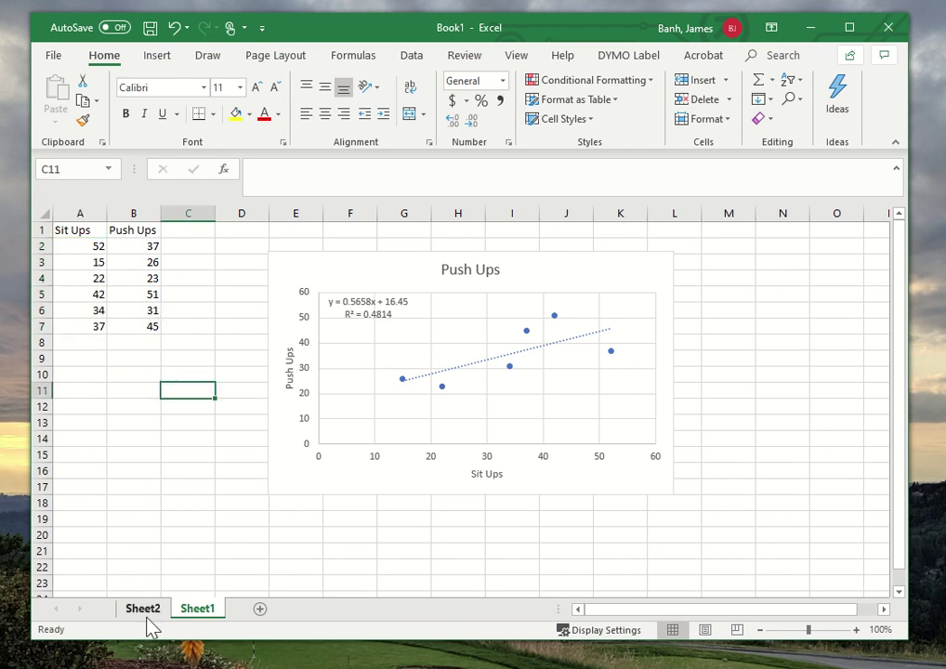
click(146, 617)
click(264, 374)
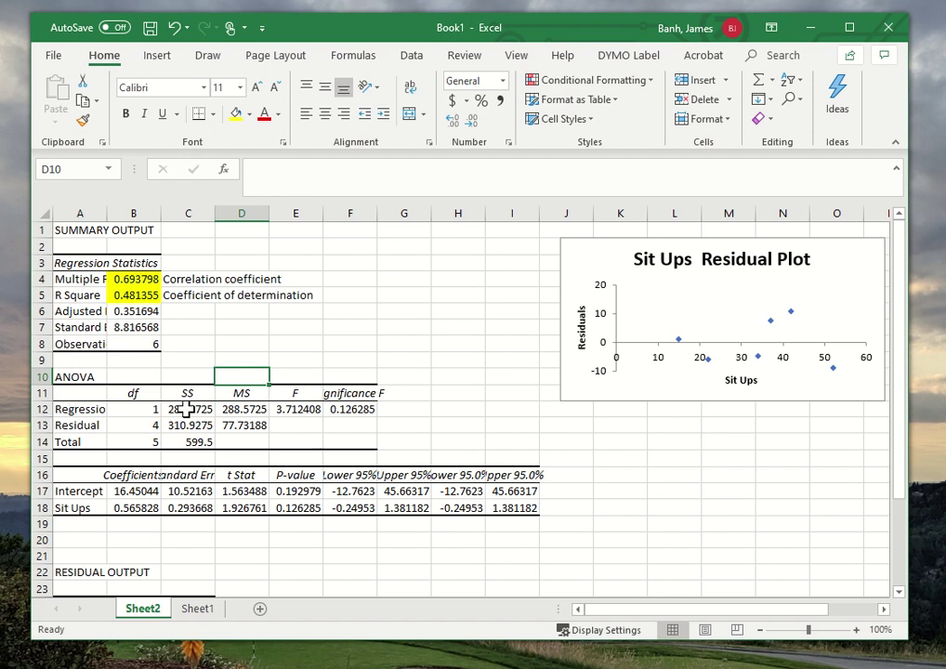
Step: Highlight the intercept and Sit Ups coefficients with their labels in A16:B18 in yellow
scroll(186, 409, down, 1)
drag(71, 424, 130, 459)
click(236, 113)
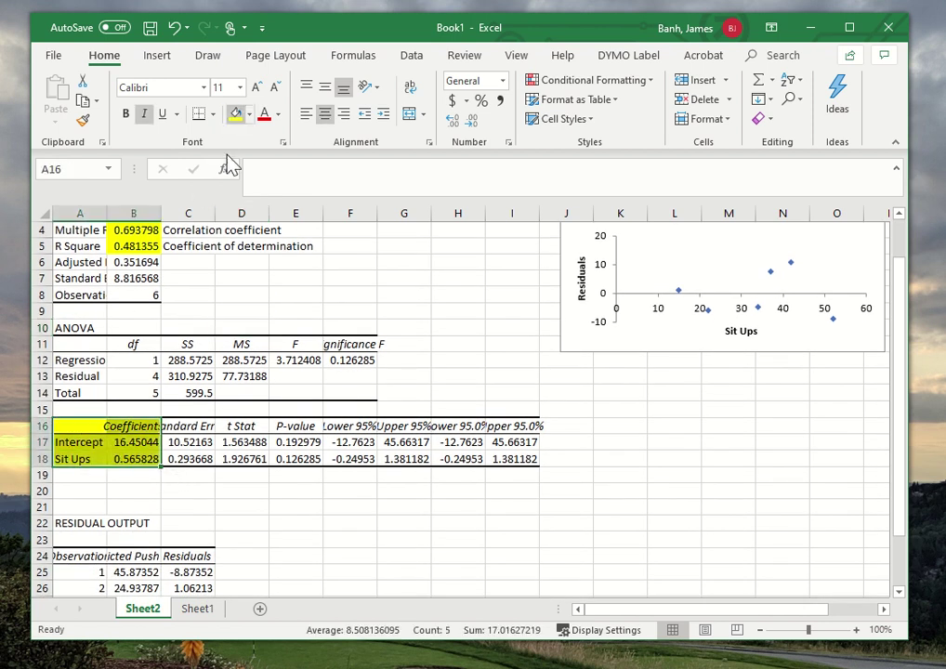
click(132, 490)
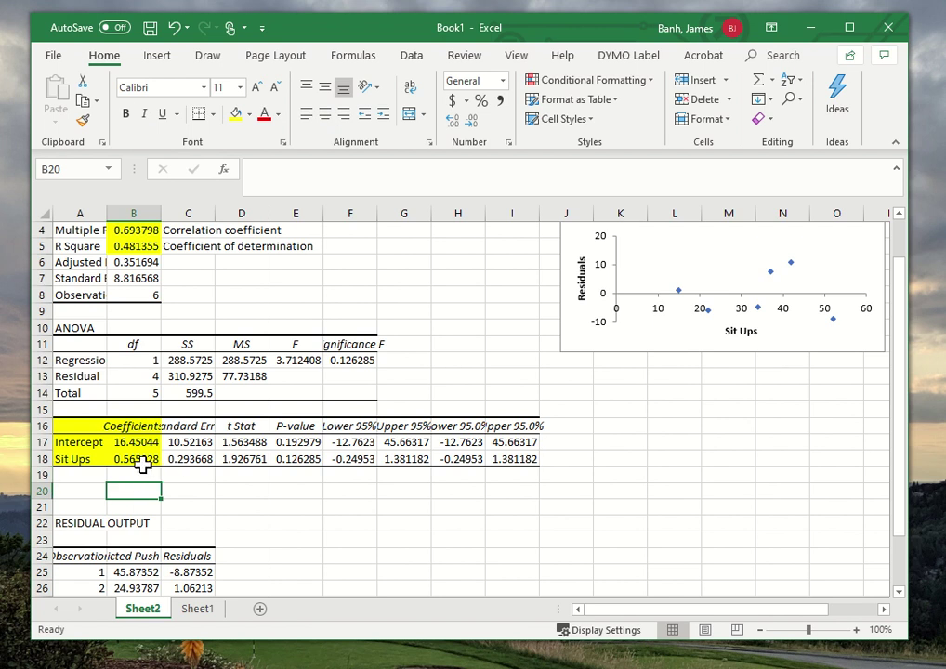
Step: Compare the intercept and Sit Ups coefficients with the trendline equation on Sheet1's chart, and return to Sheet2
click(138, 444)
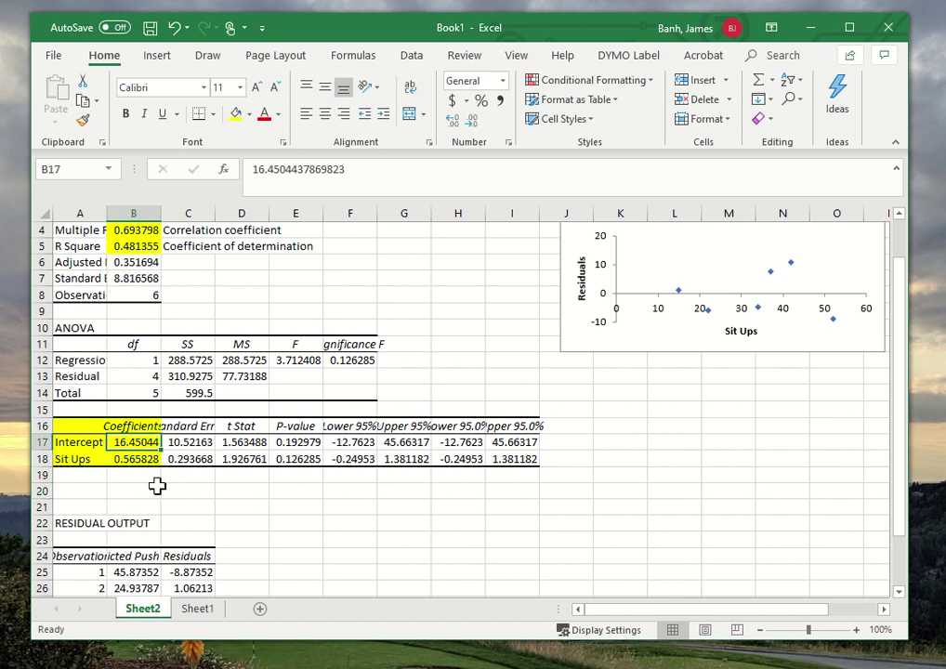
click(149, 462)
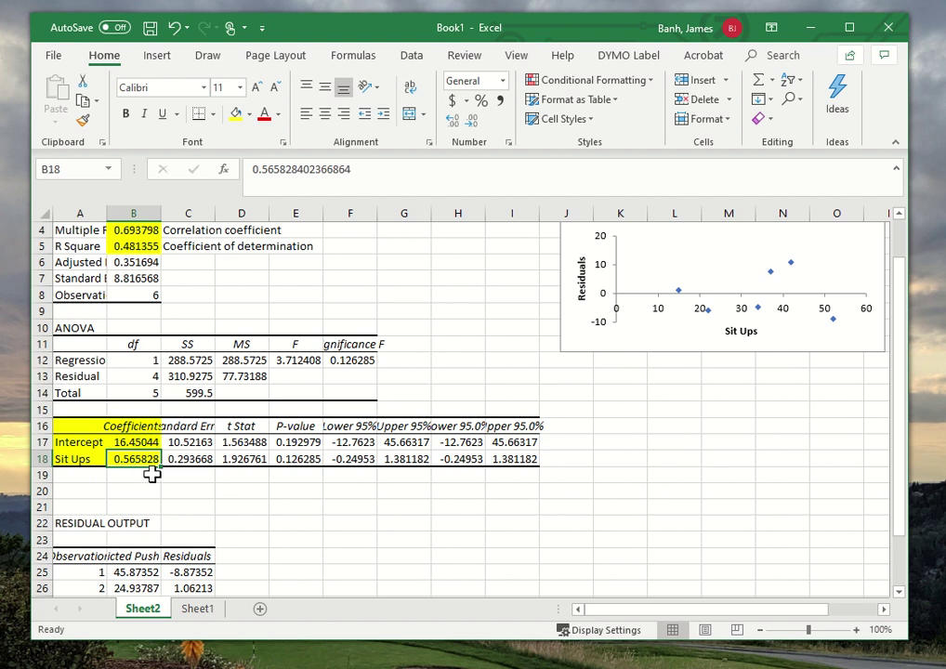
click(150, 446)
click(145, 460)
click(199, 610)
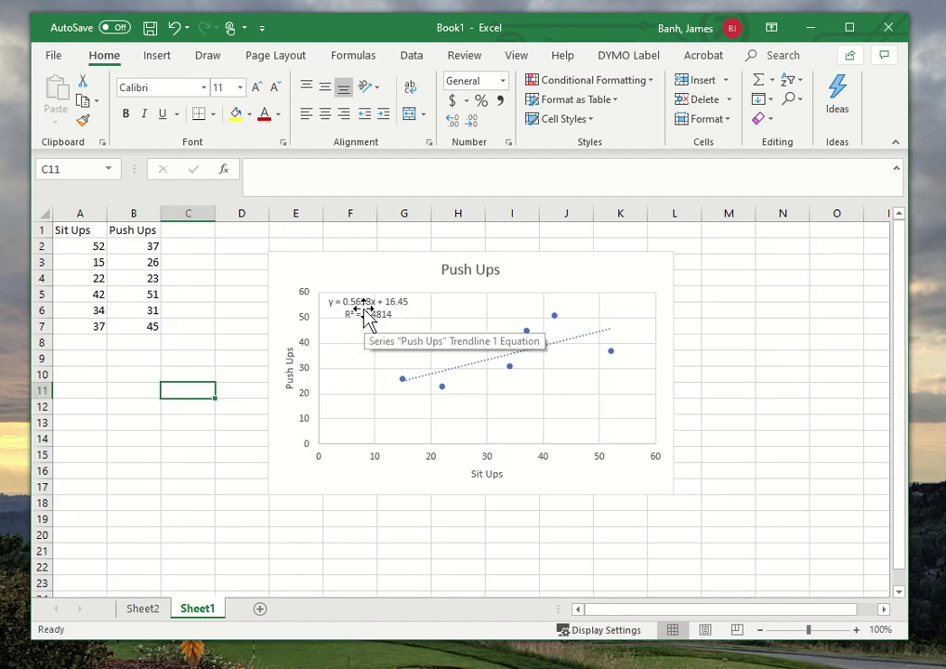
click(135, 611)
Step: Review the predicted push-ups and residuals in B25:C30 against the push-up data on Sheet1, and return to Sheet2
scroll(174, 510, down, 3)
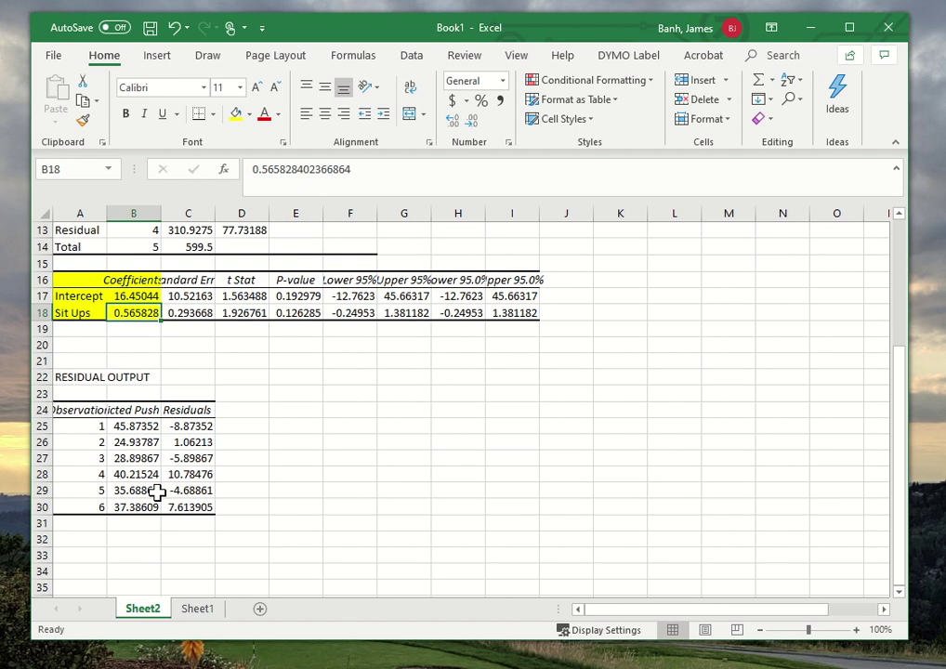
click(146, 428)
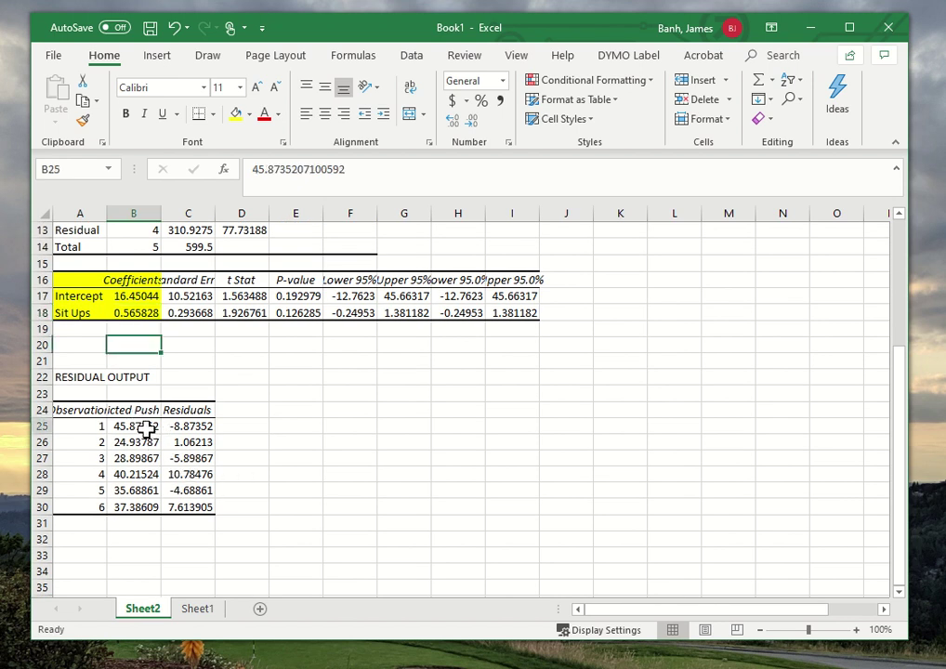
drag(146, 427, 140, 508)
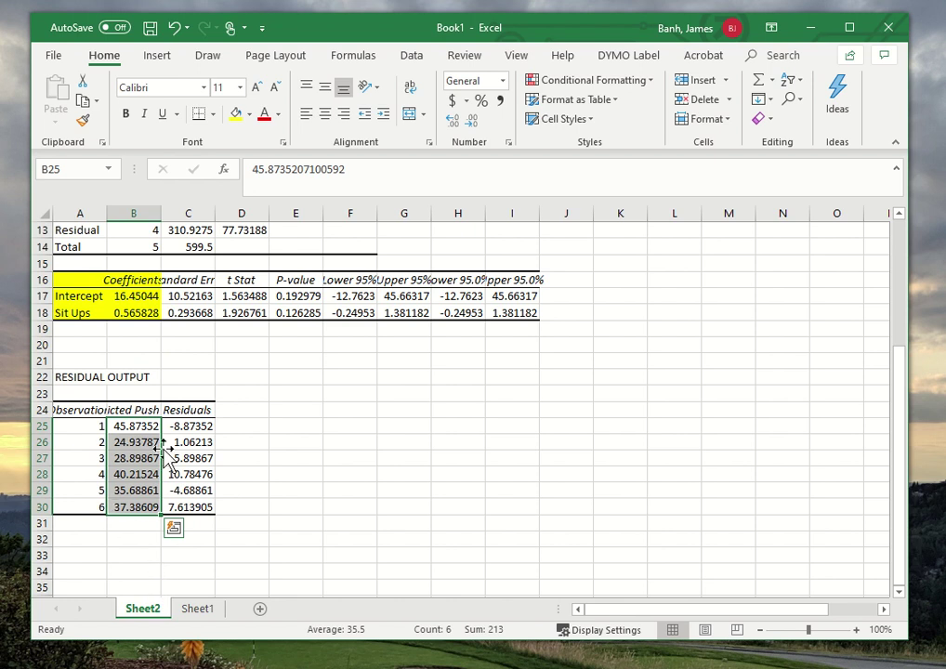
drag(195, 426, 198, 508)
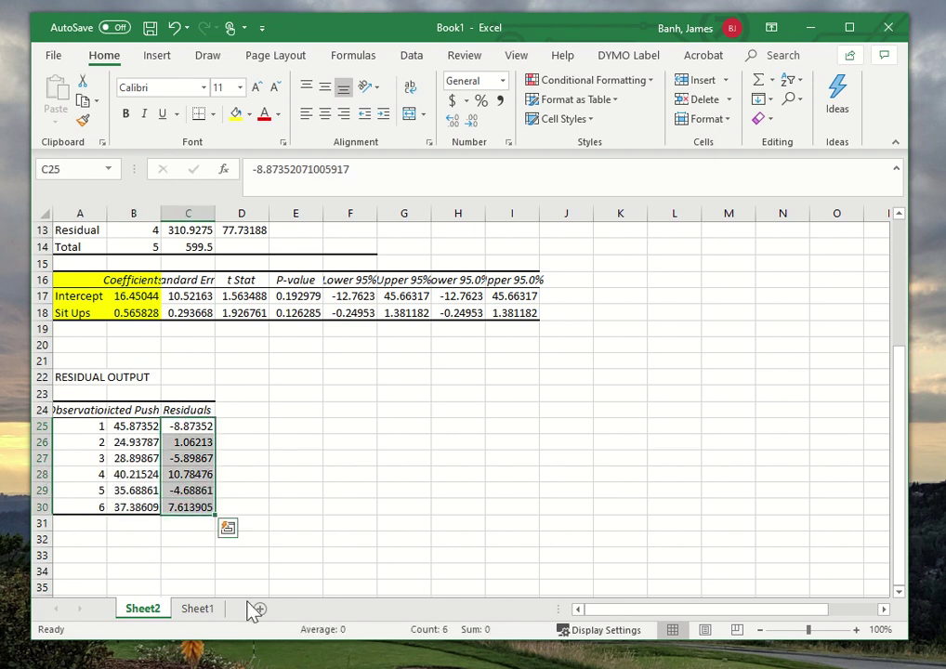
click(242, 443)
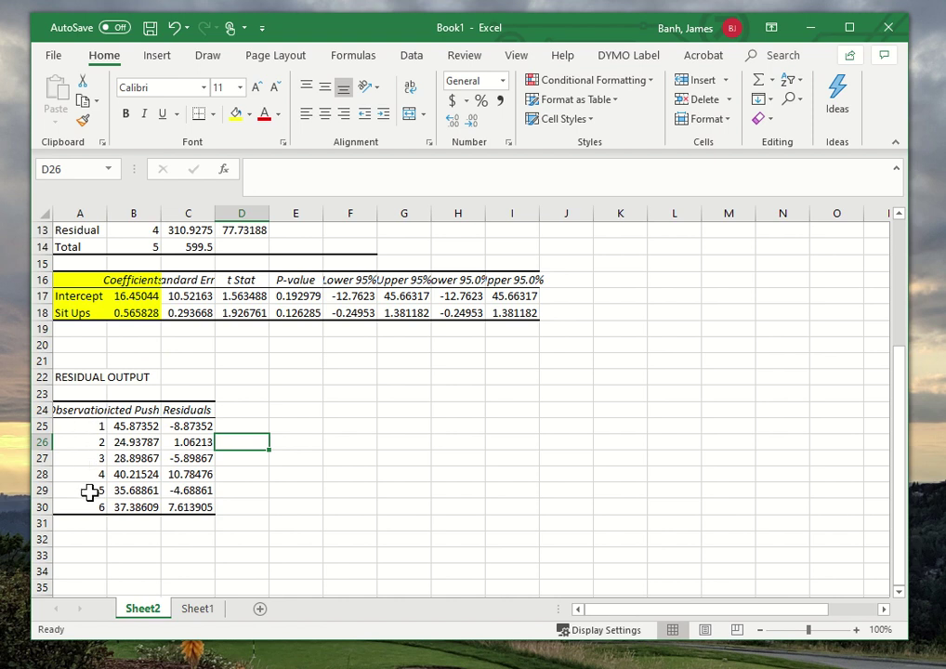
click(204, 614)
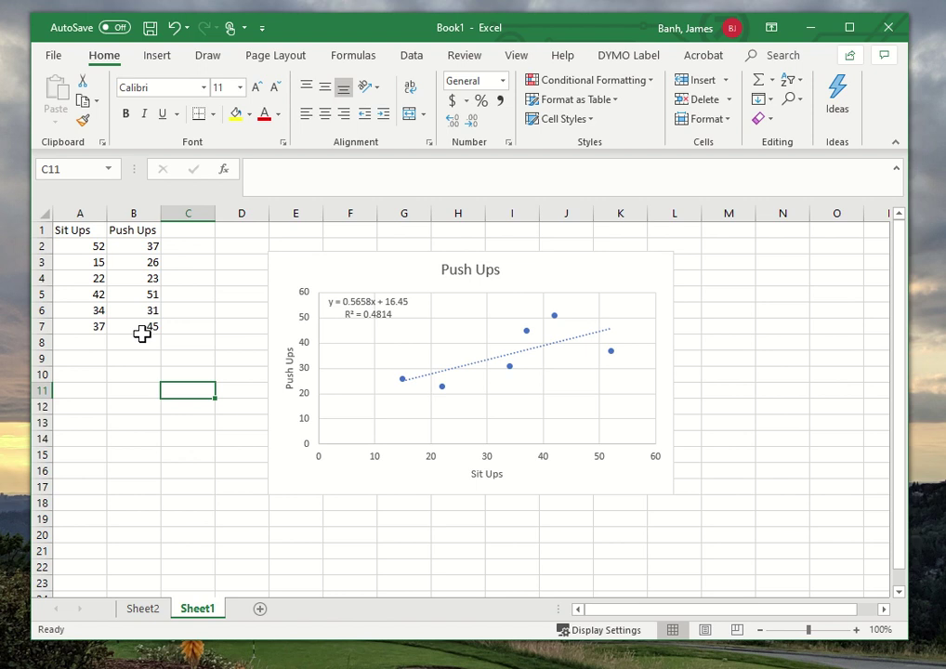
click(144, 609)
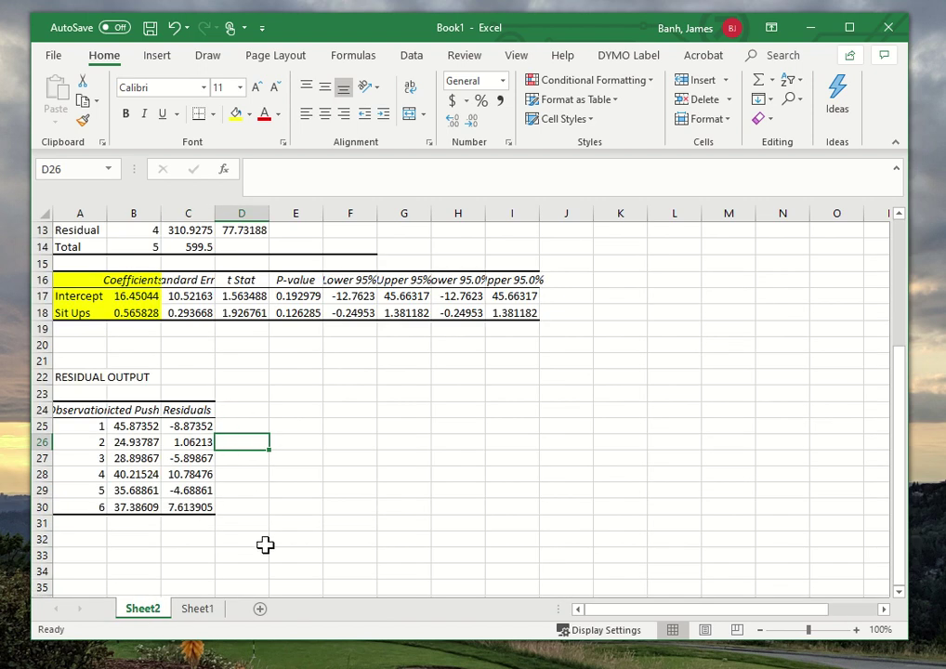
Step: Compare the residuals listed in the residual output with the points on the Sit Ups Residual Plot
scroll(213, 554, up, 4)
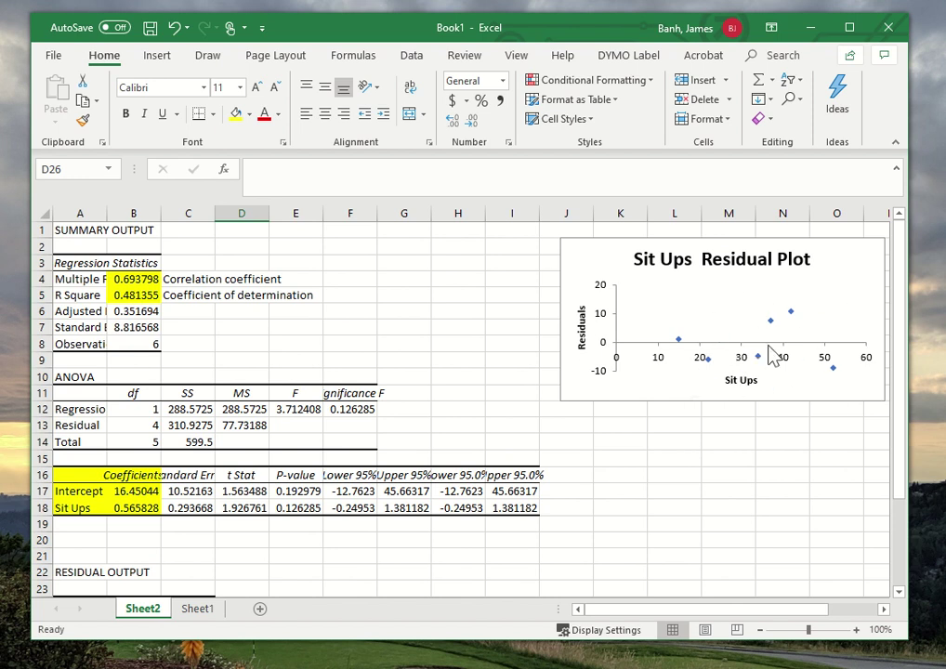
scroll(186, 400, down, 4)
drag(190, 426, 207, 489)
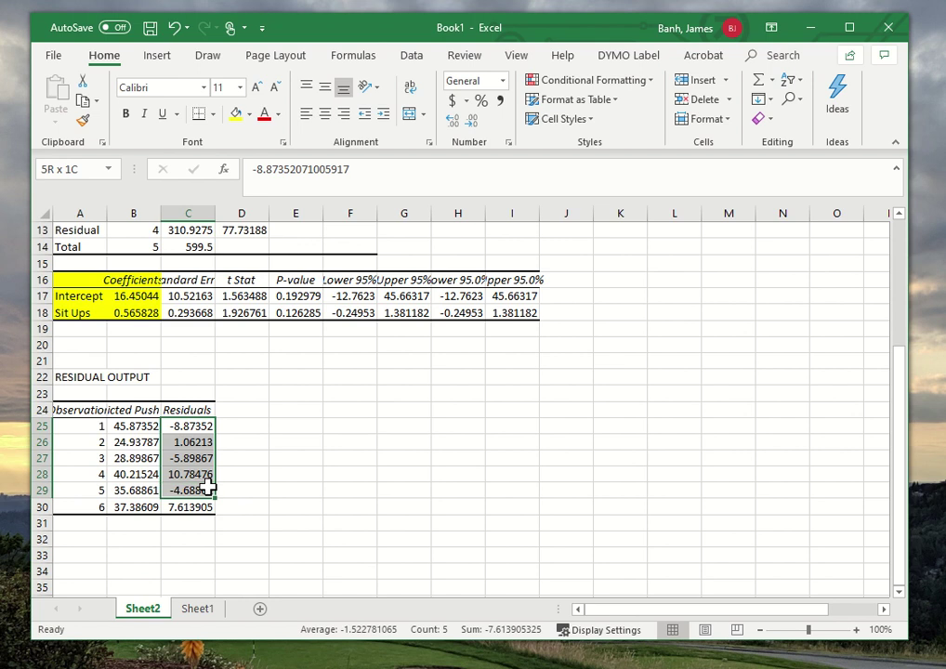
scroll(572, 427, up, 4)
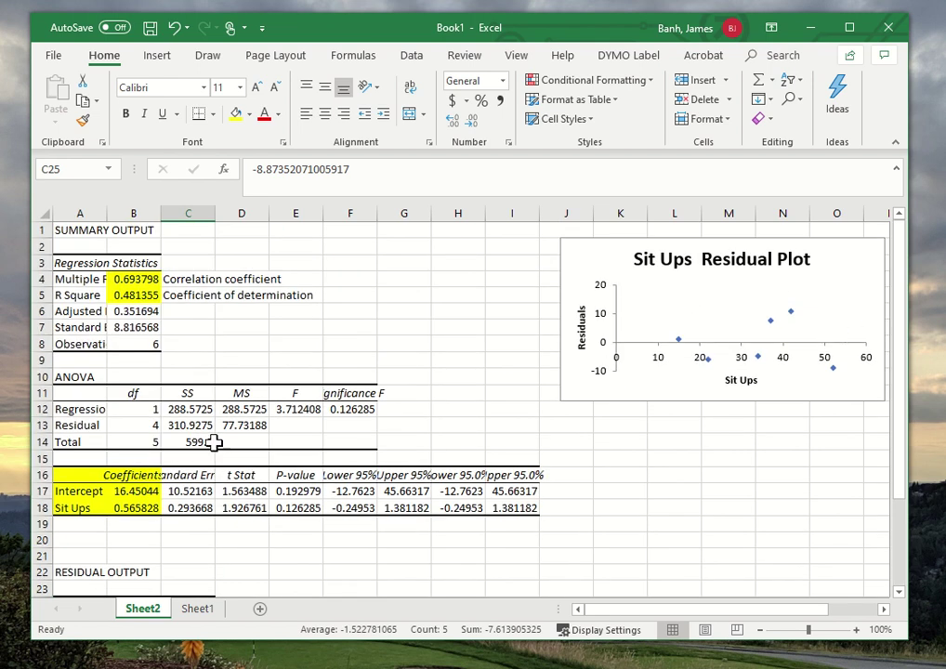
Step: Highlight the residual sum of squares in C13 of the ANOVA table with yellow fill
scroll(435, 521, down, 2)
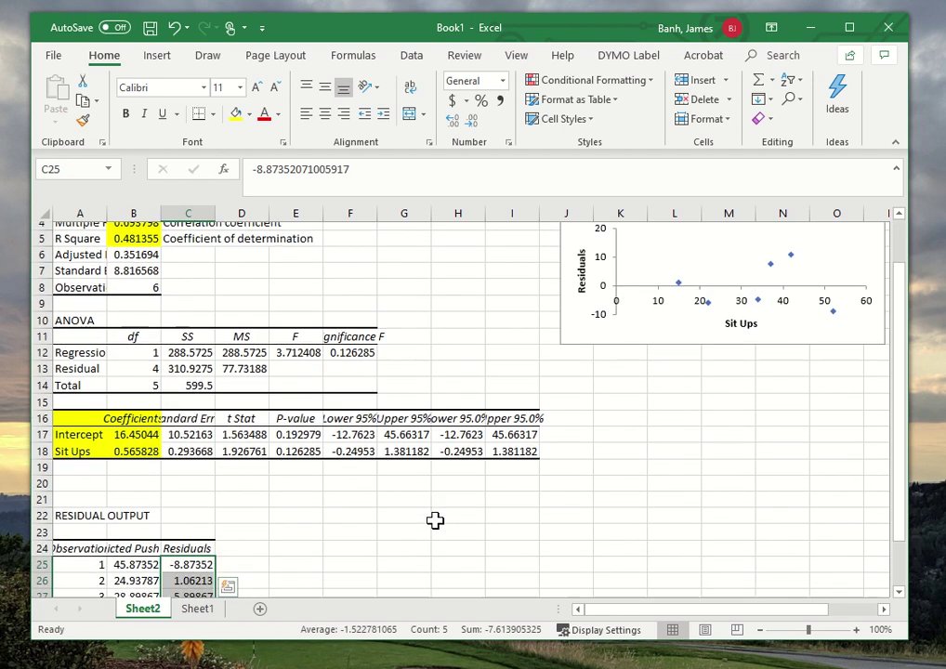
click(294, 502)
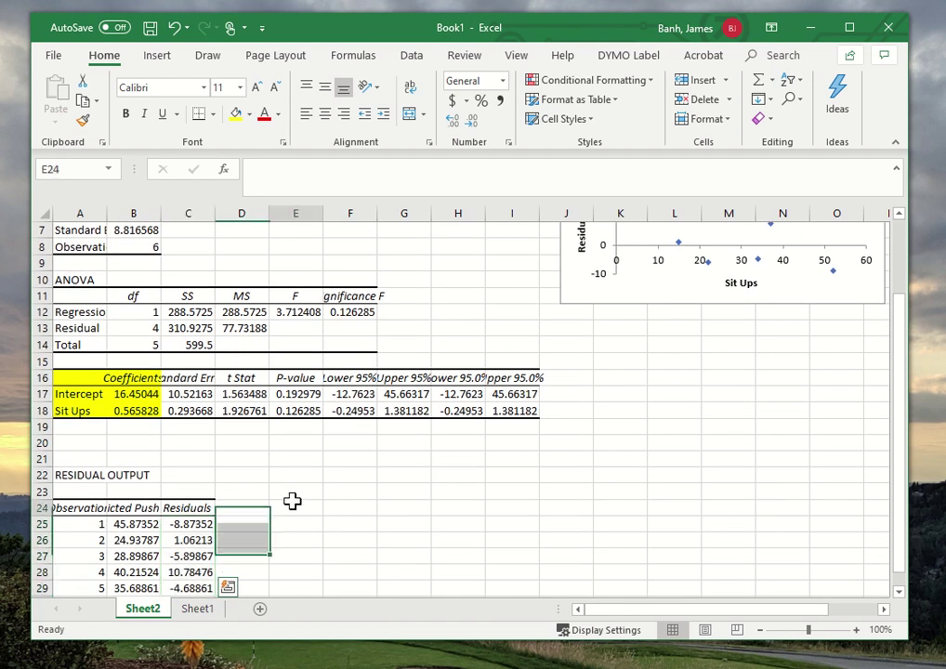
click(188, 328)
click(236, 113)
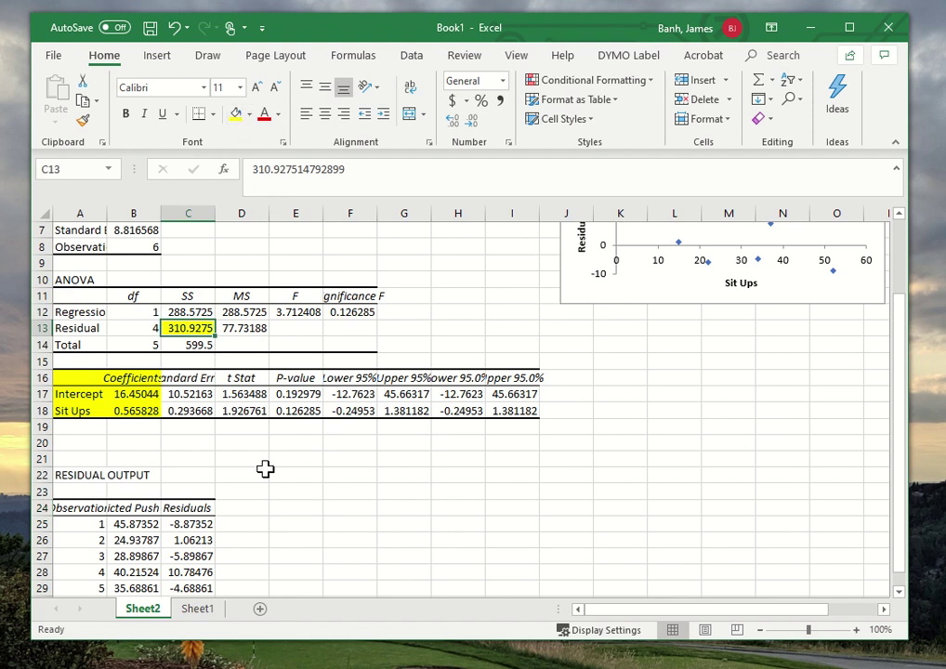
Step: Square each residual in D25:D30, entering =C25^2 in D25 and filling the formula down to D30
scroll(293, 529, up, 1)
scroll(294, 529, up, 1)
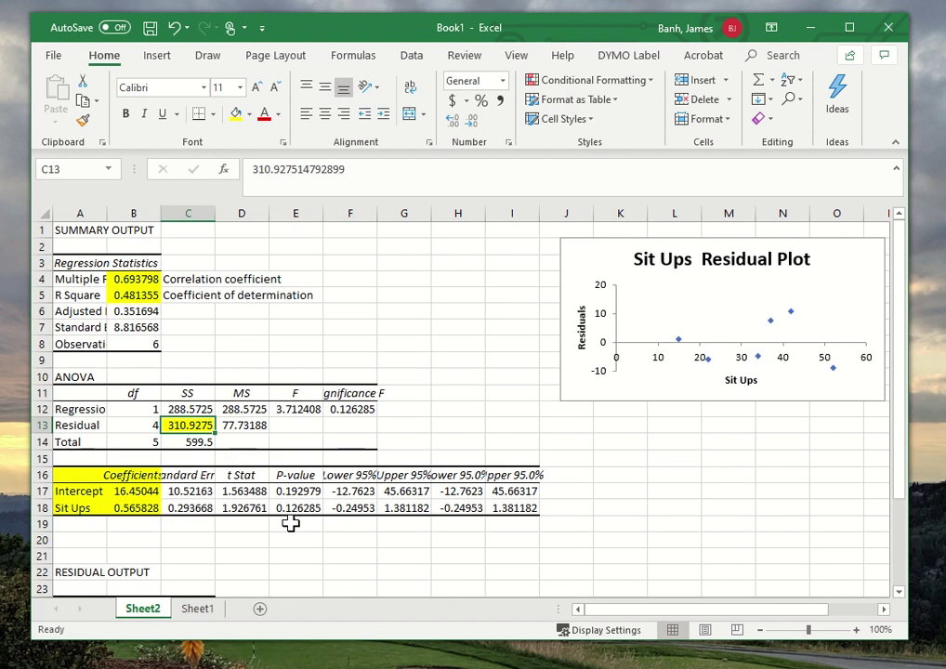
scroll(251, 496, down, 4)
click(239, 426)
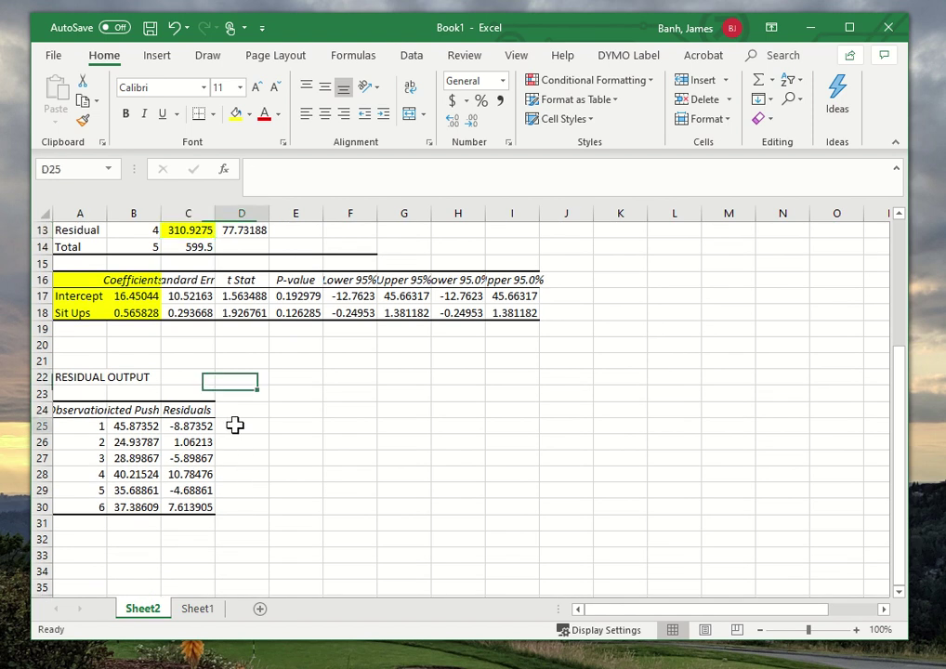
text(=)
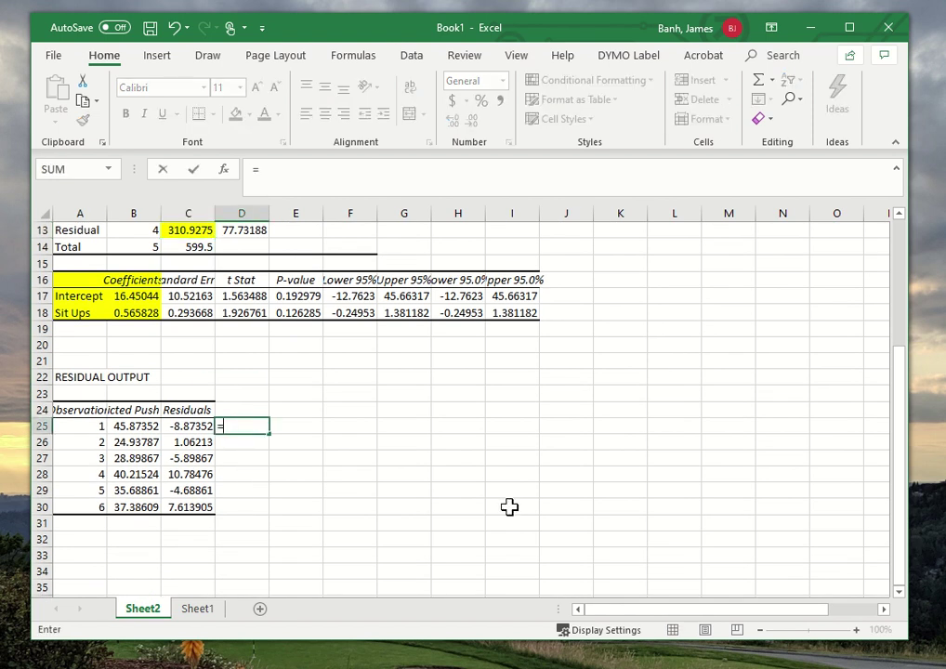
click(179, 425)
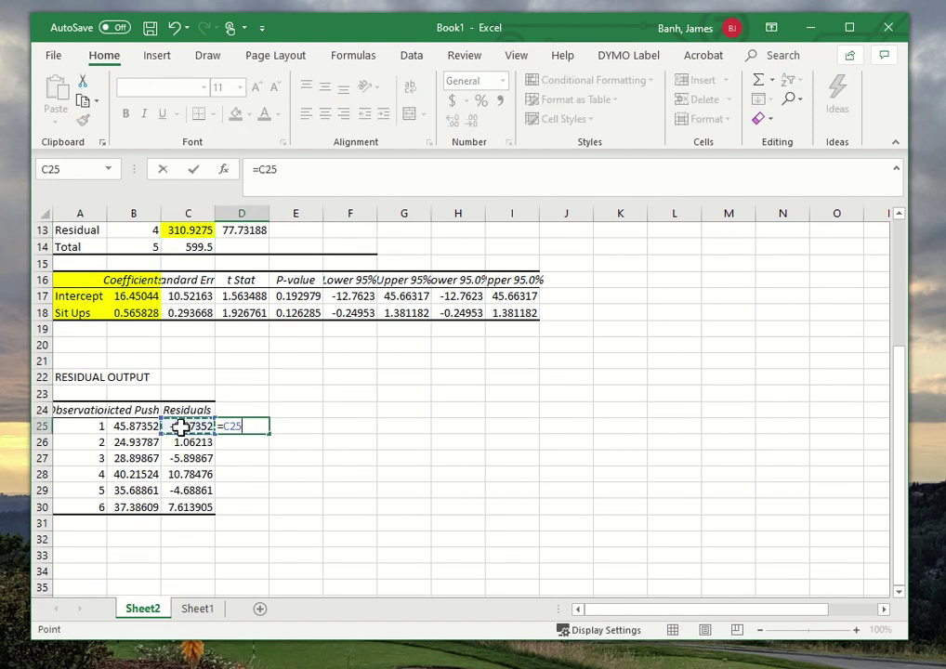
text(^2)
key(Return)
click(258, 426)
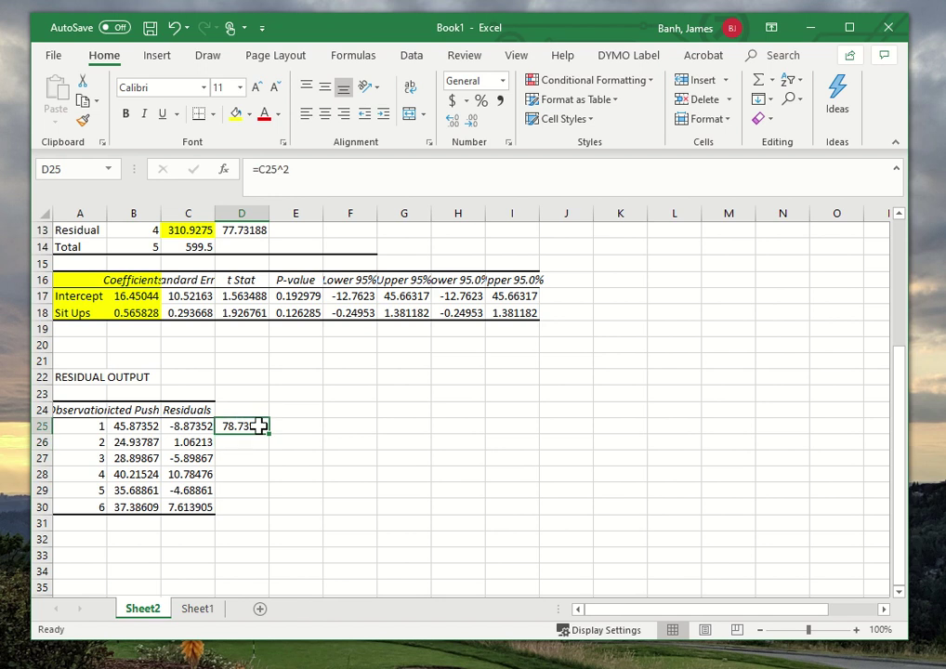
drag(271, 437, 243, 511)
Step: Total the squared residuals in D31 with a SUM of D25:D30
click(239, 524)
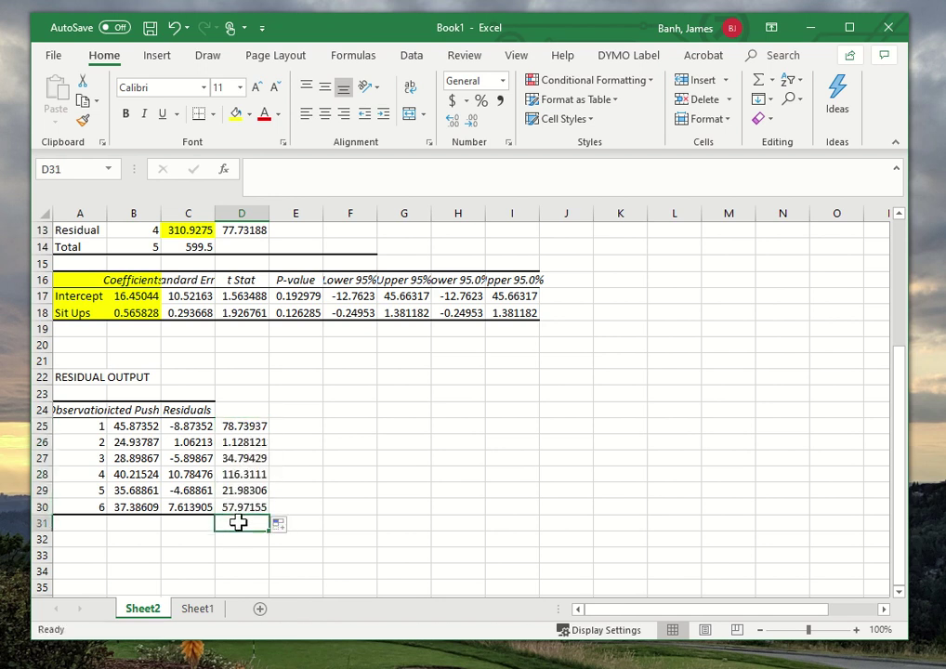
text(=su)
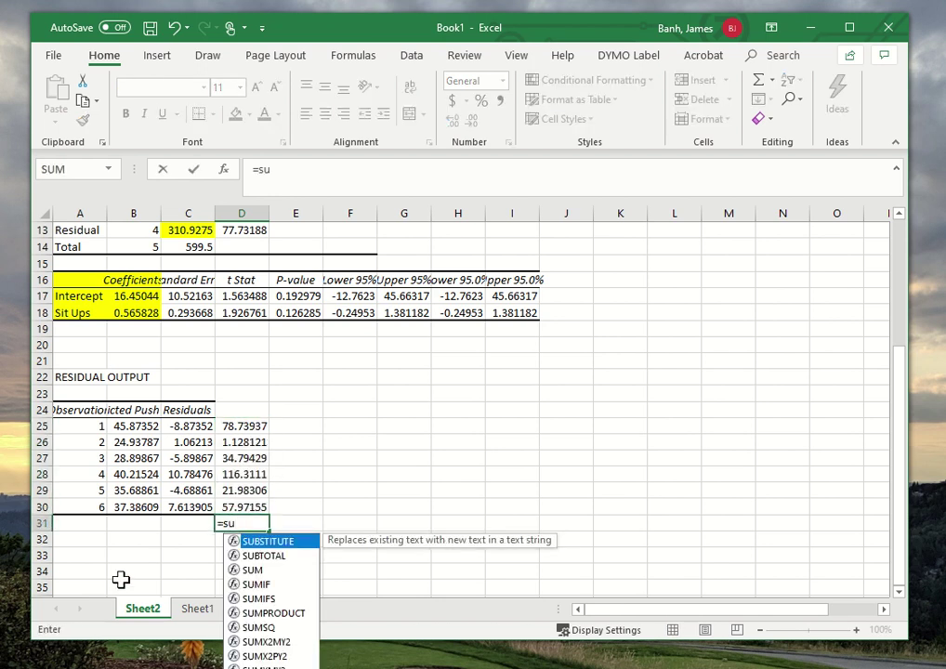
text(m()
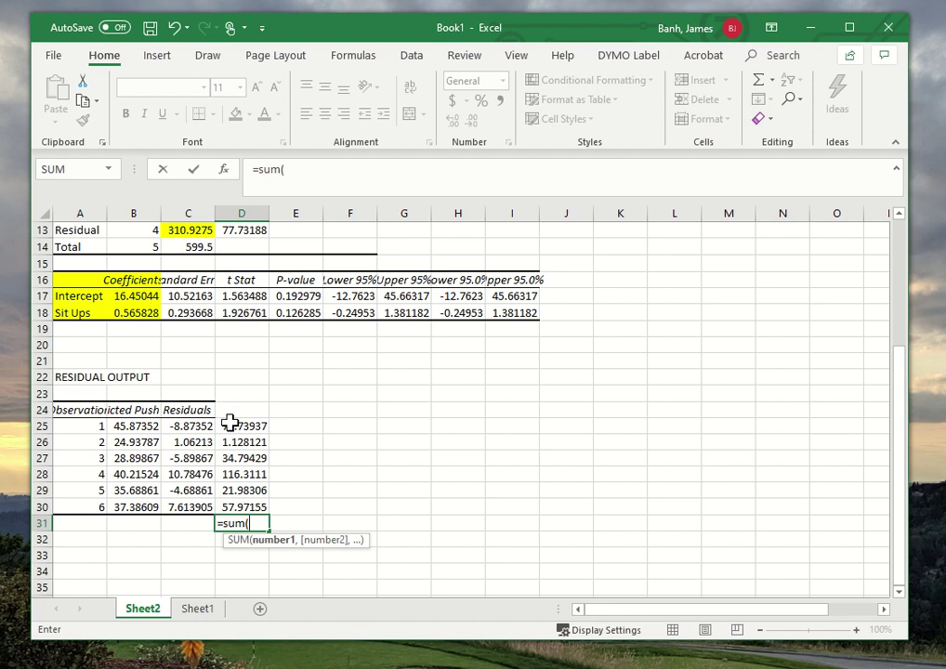
drag(230, 423, 246, 507)
key(Return)
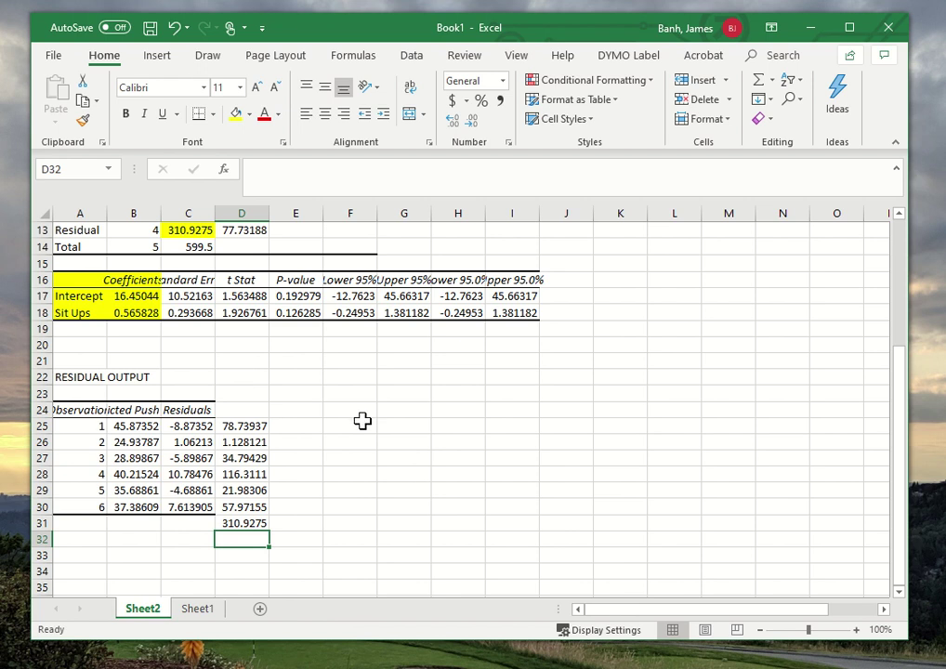
Step: Show the data commands that include the Data Analysis tool
scroll(362, 421, up, 1)
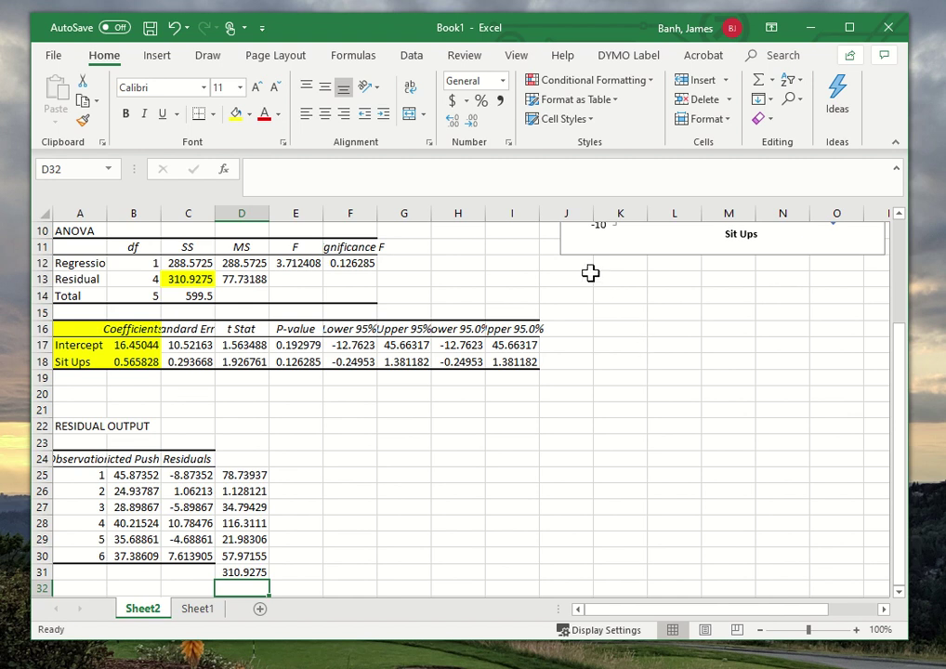
click(410, 57)
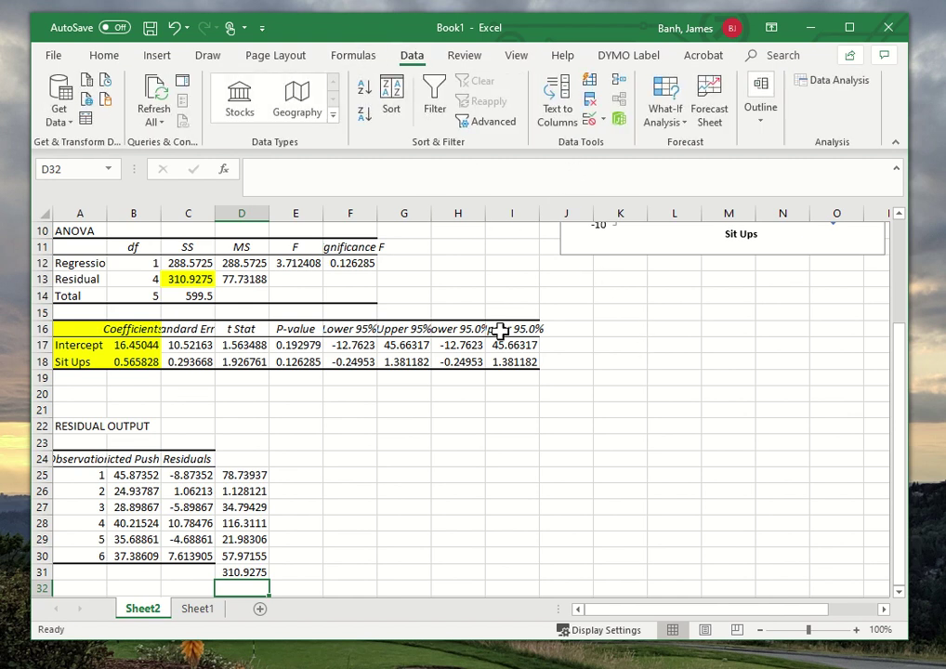